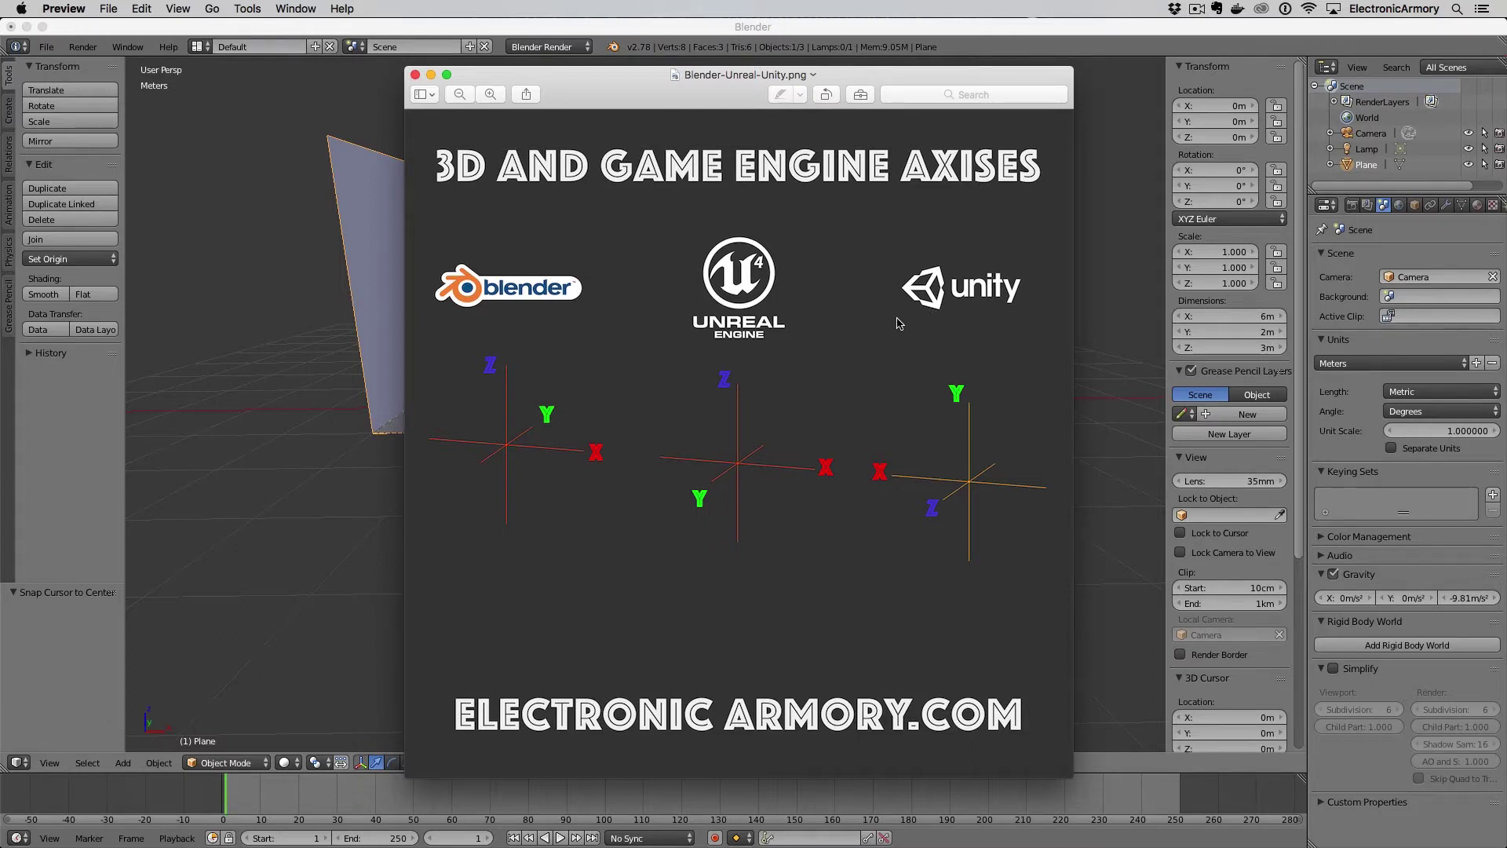
Slide the Preview axis chart aside, orbit the corridor plane, then switch back to the chart
drag(719, 101, 1086, 95)
click(594, 490)
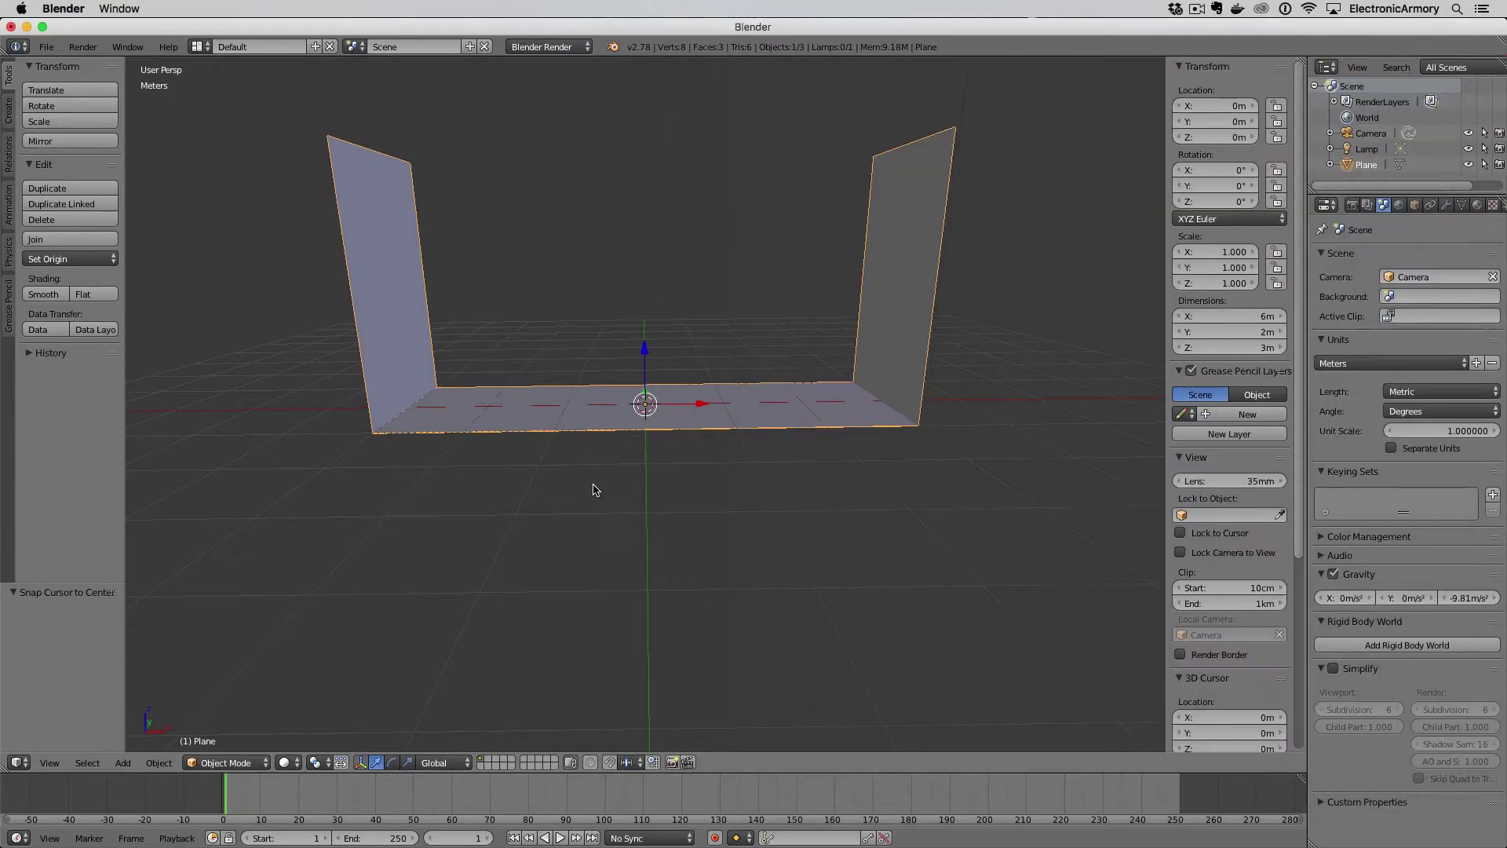
middle_drag(594, 490, 568, 494)
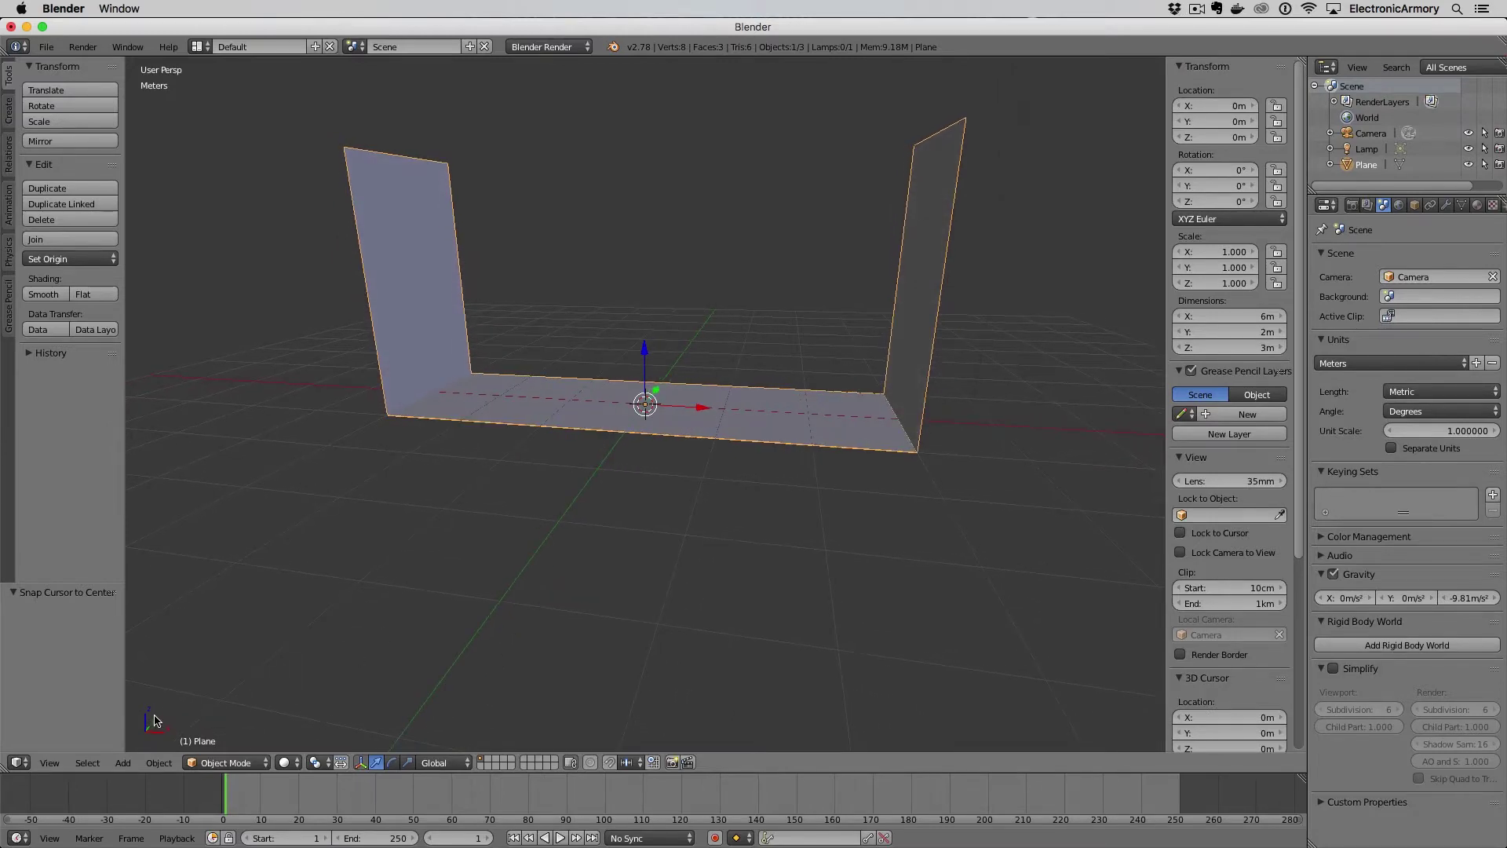
key(super+Tab)
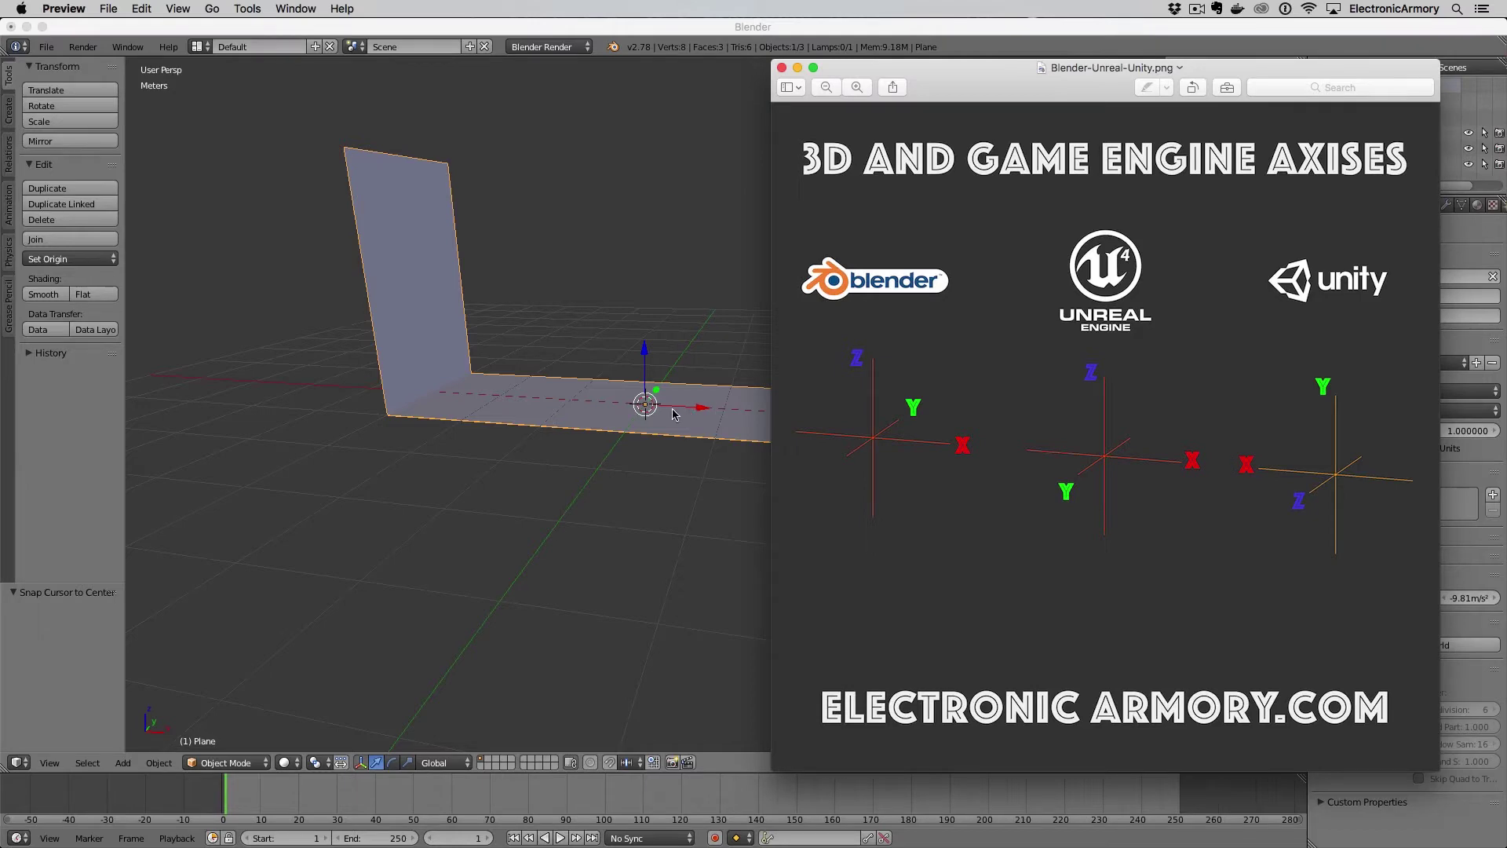
Orbit to a higher front-on view, then down into the U-shaped corridor, and return to the chart
click(694, 453)
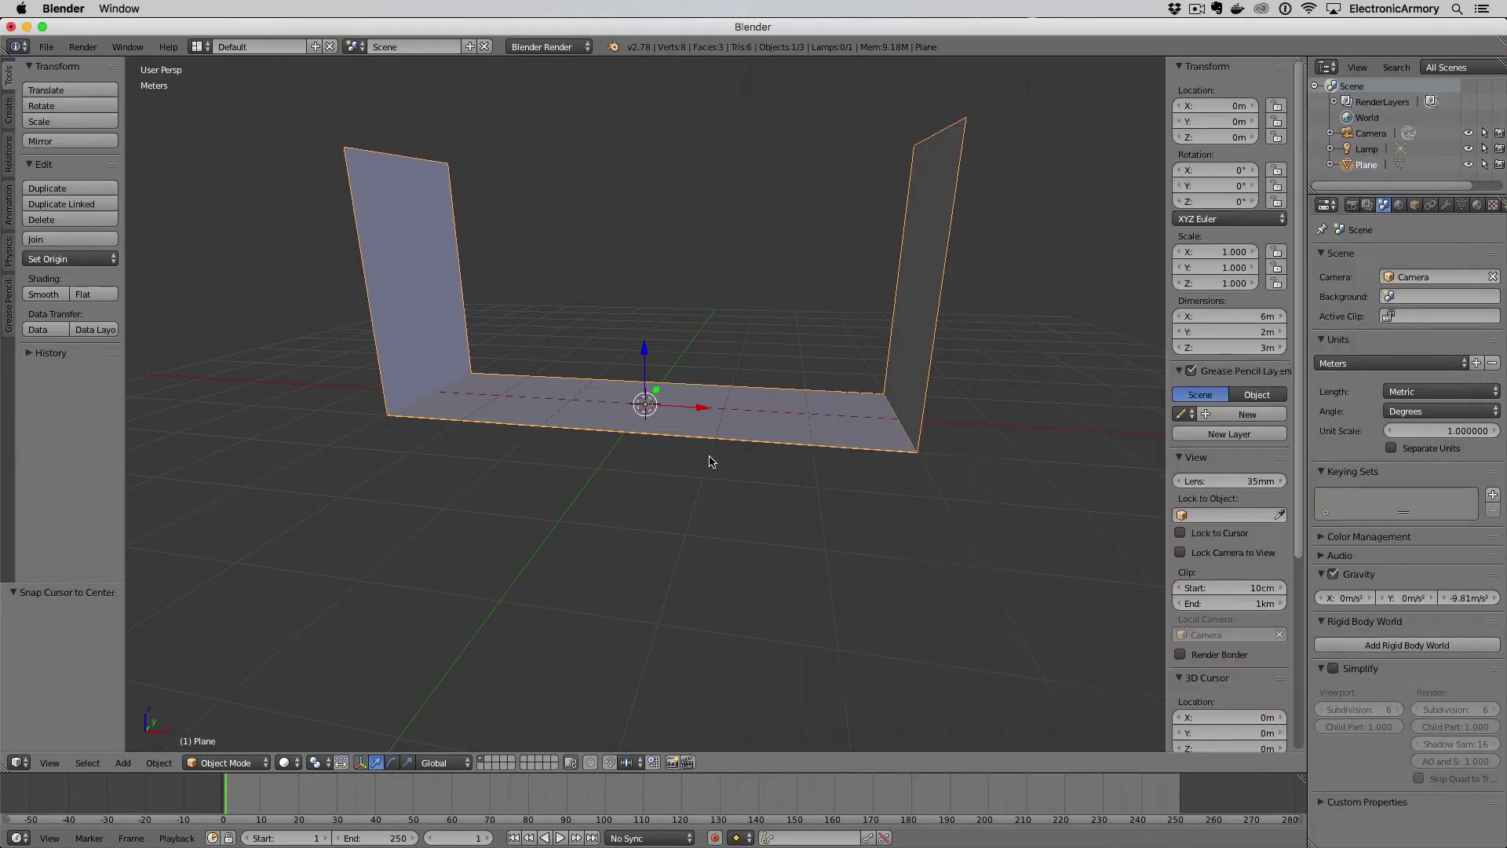
middle_drag(710, 461, 733, 610)
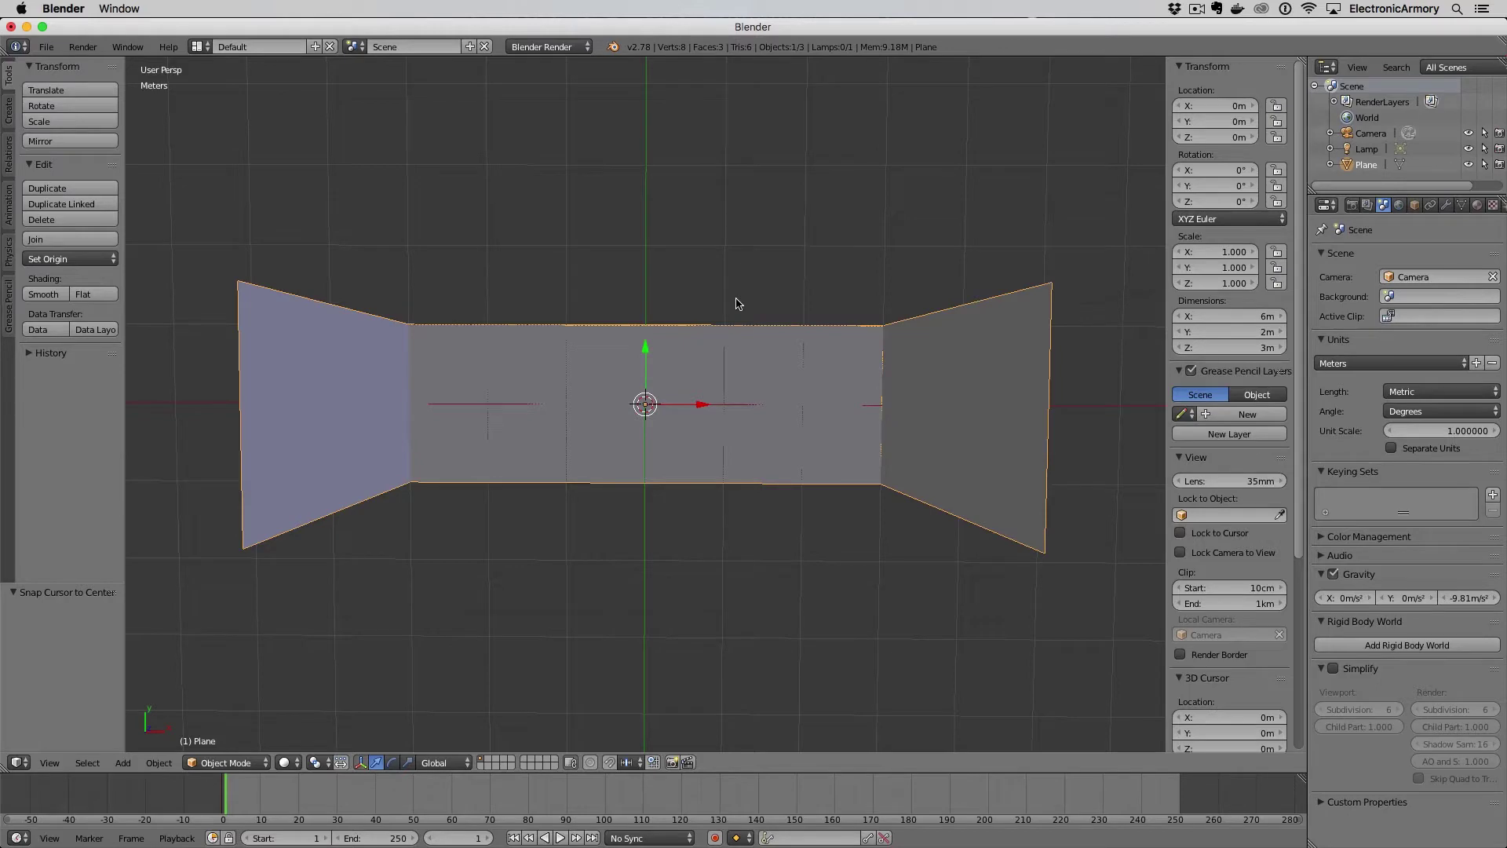
middle_drag(723, 313, 737, 240)
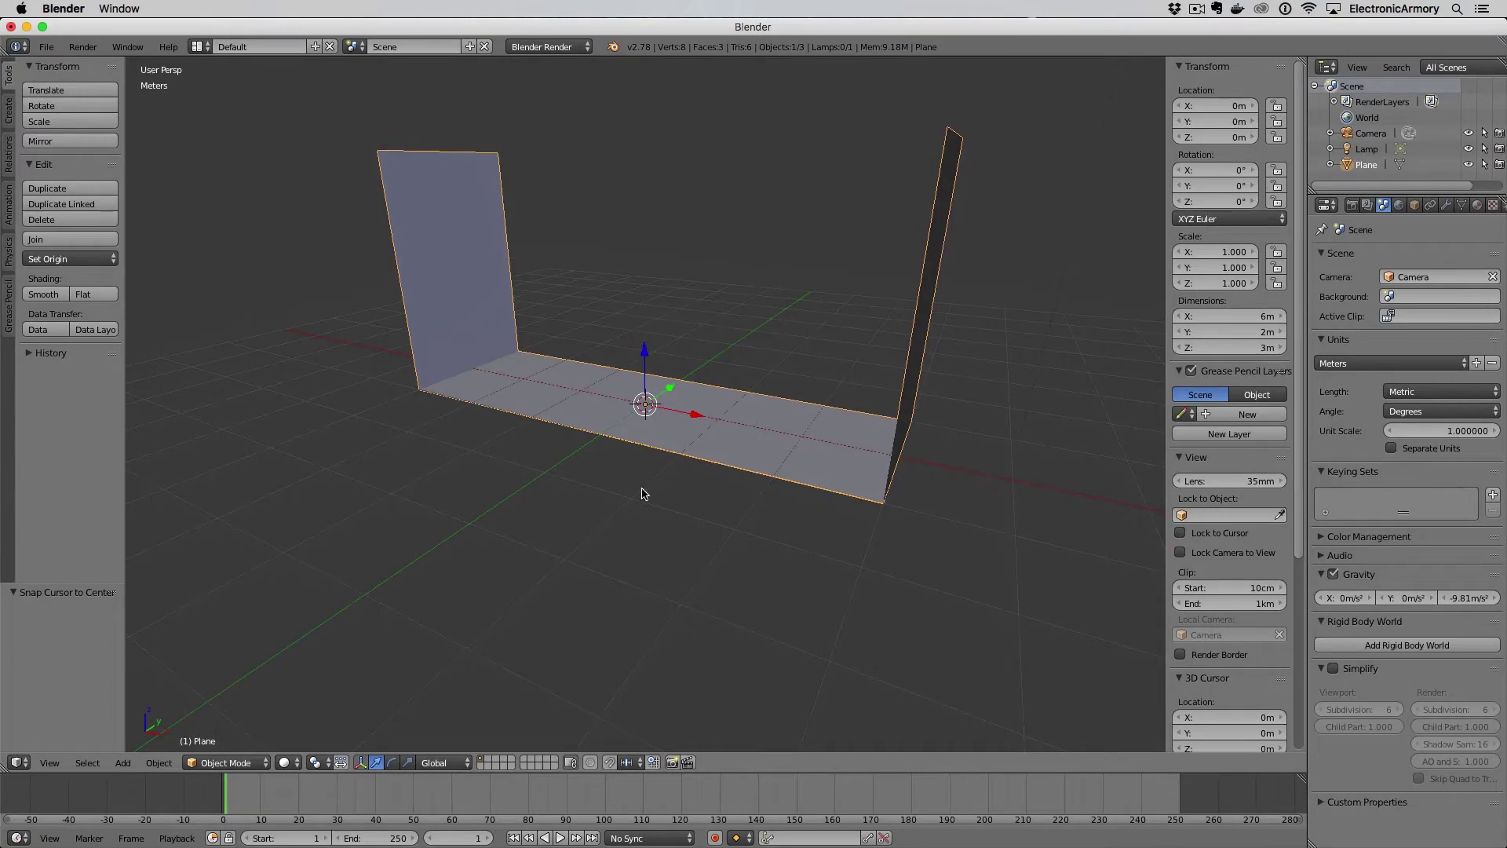
key(super+Tab)
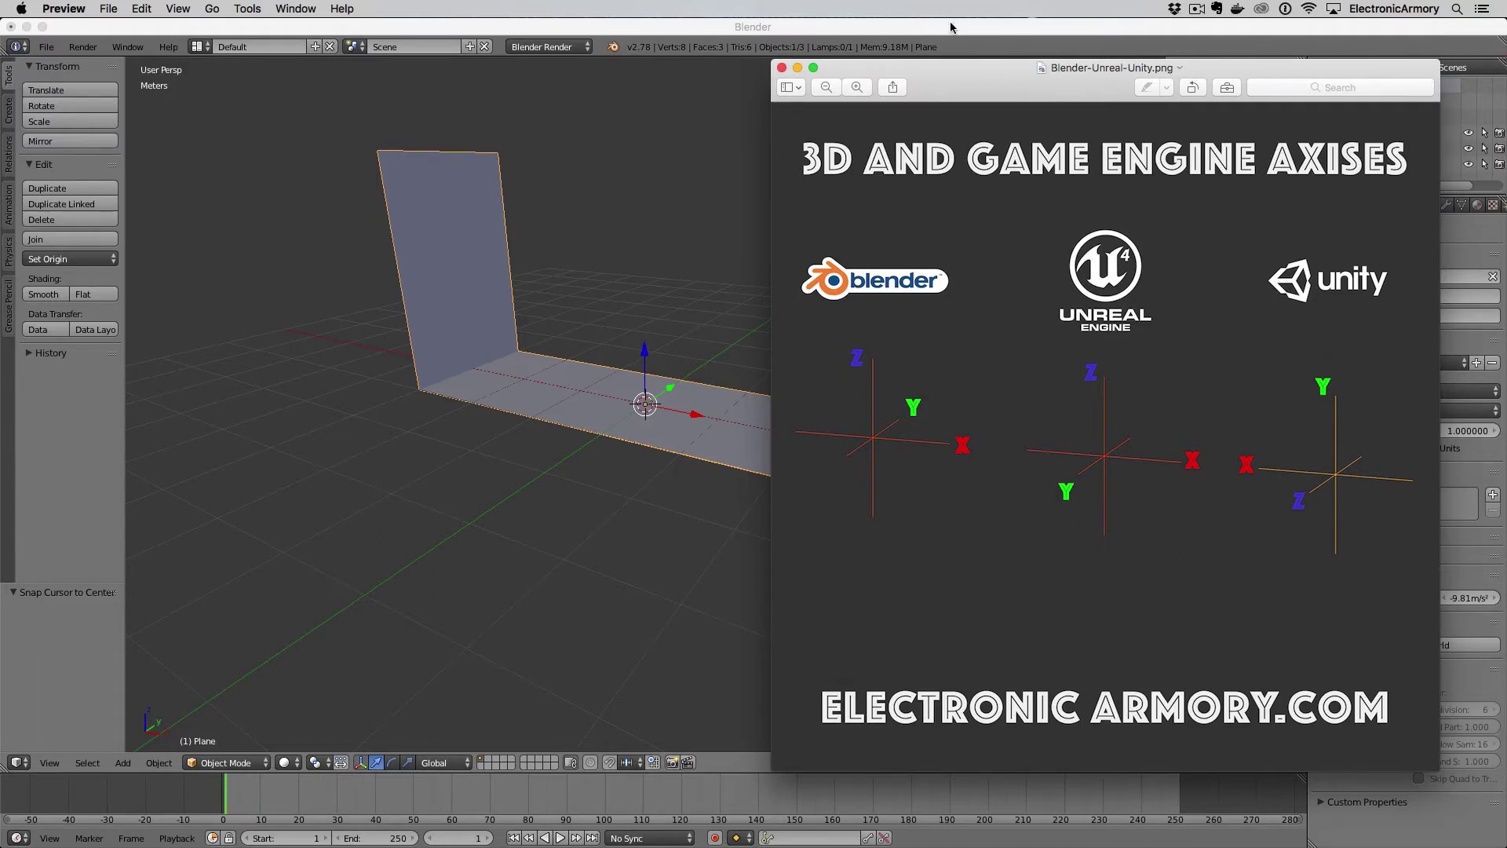
Bring the Blender window in front of the Preview axis chart
click(972, 49)
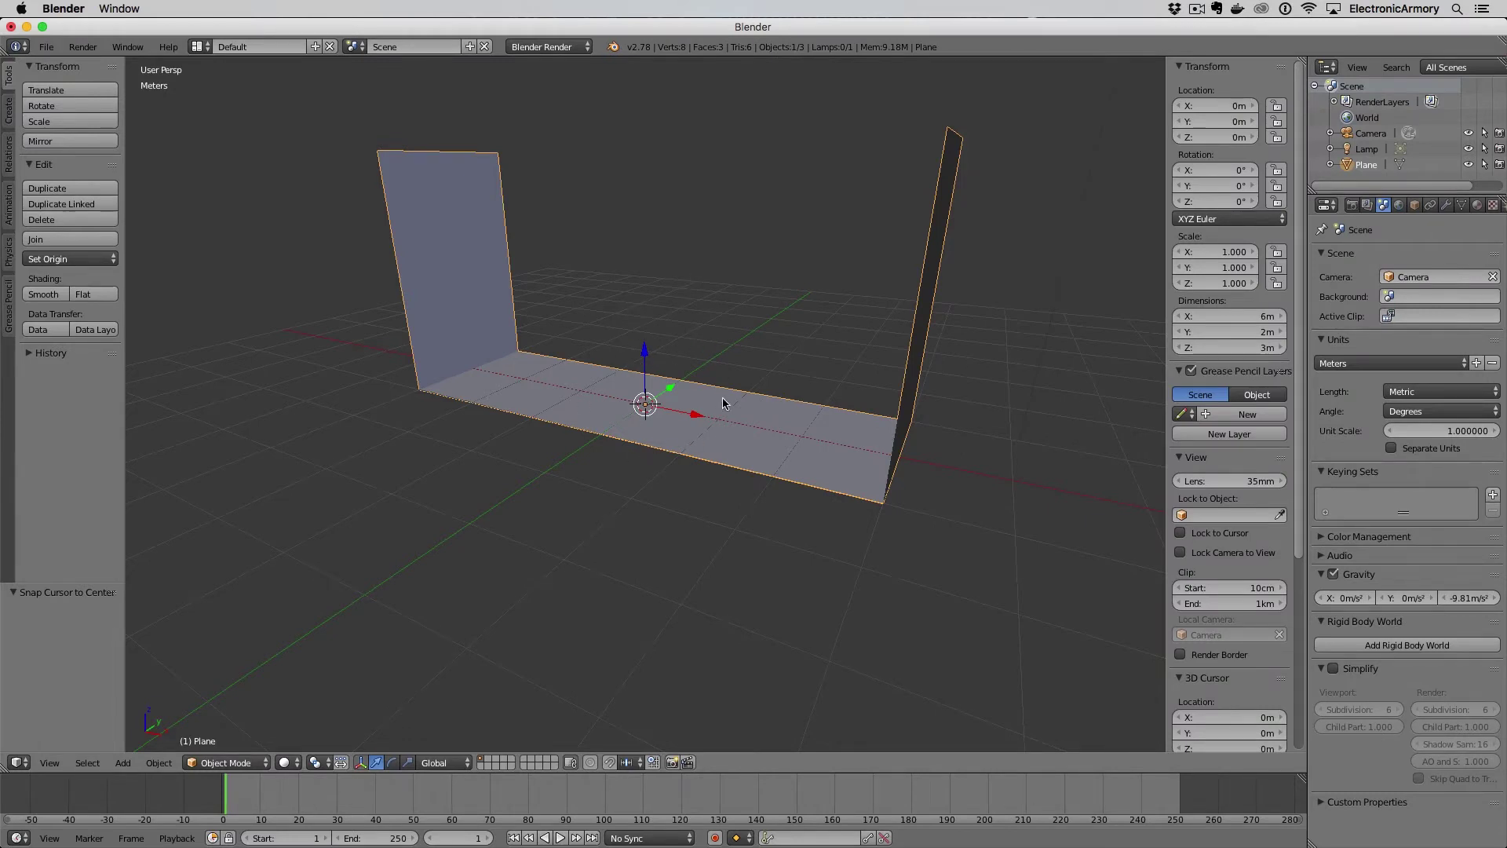
Save the scene as a new file, renaming 'untitled' to 'Level-Pieces.blend'
key(ctrl+s)
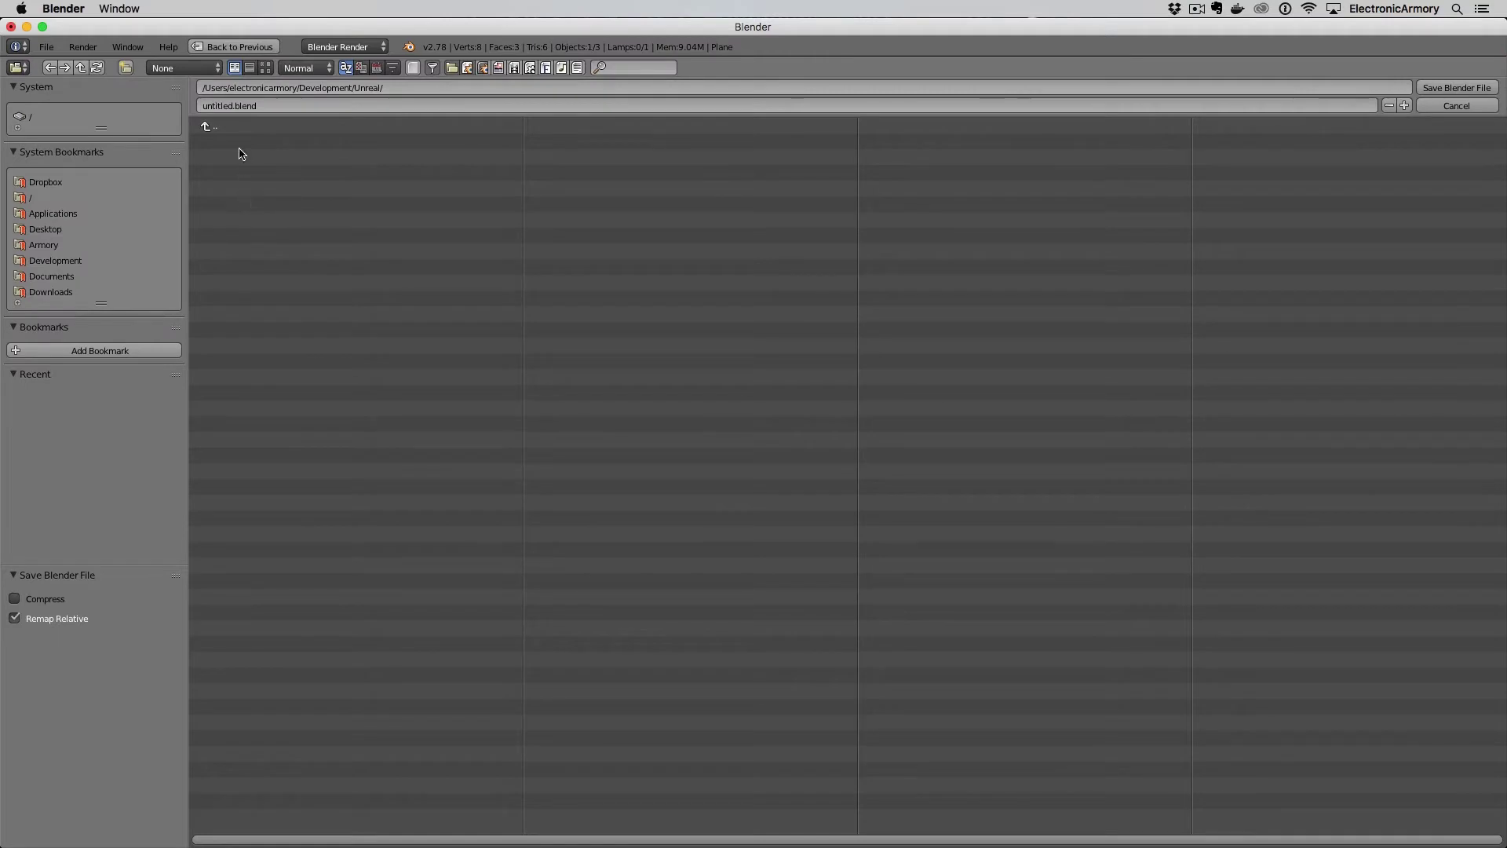
click(232, 106)
drag(232, 106, 199, 106)
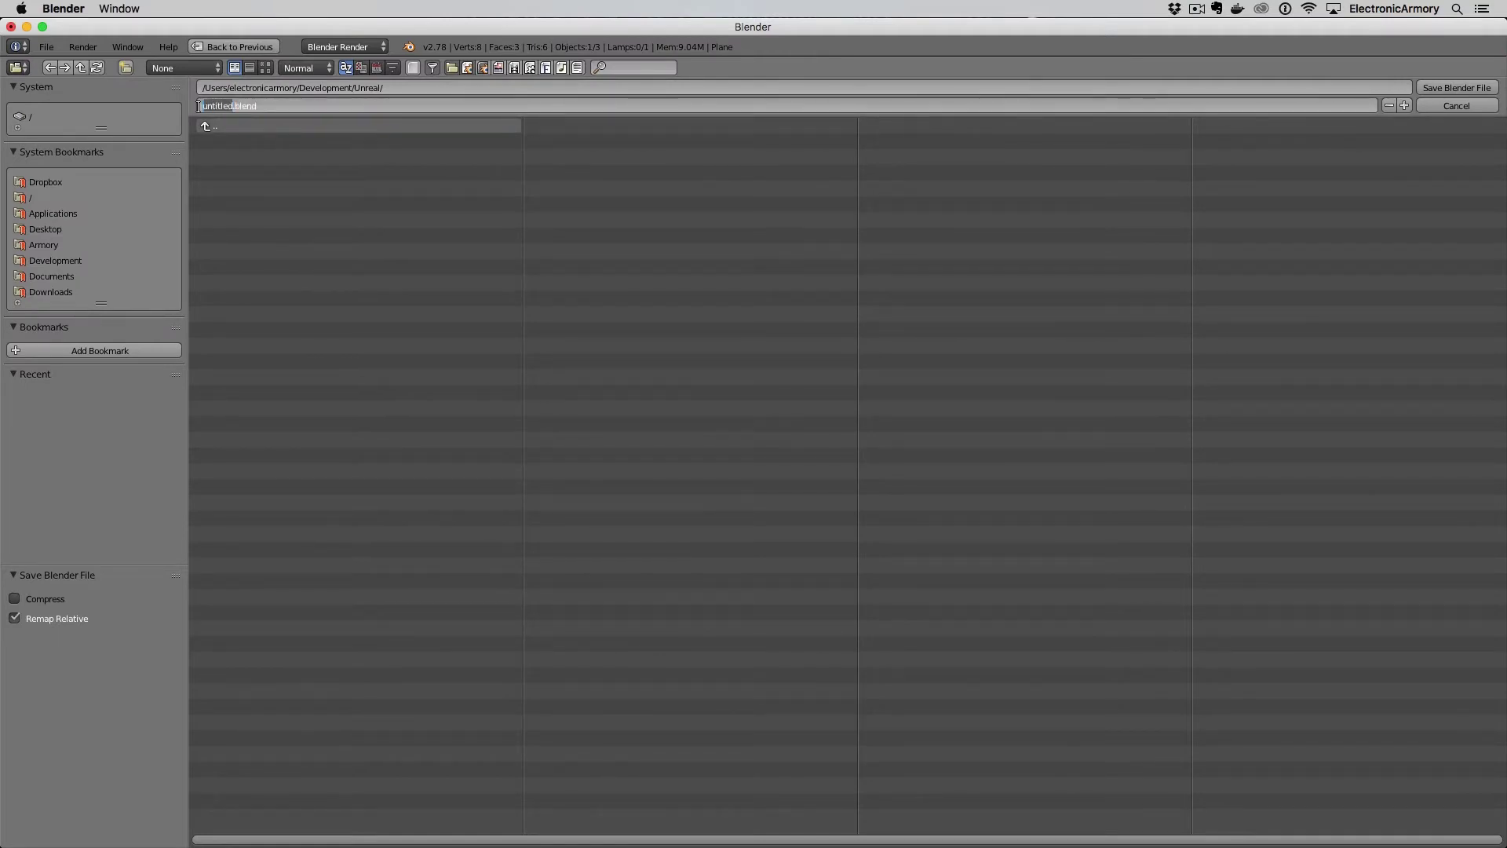
text(Level-Pieces)
click(1435, 87)
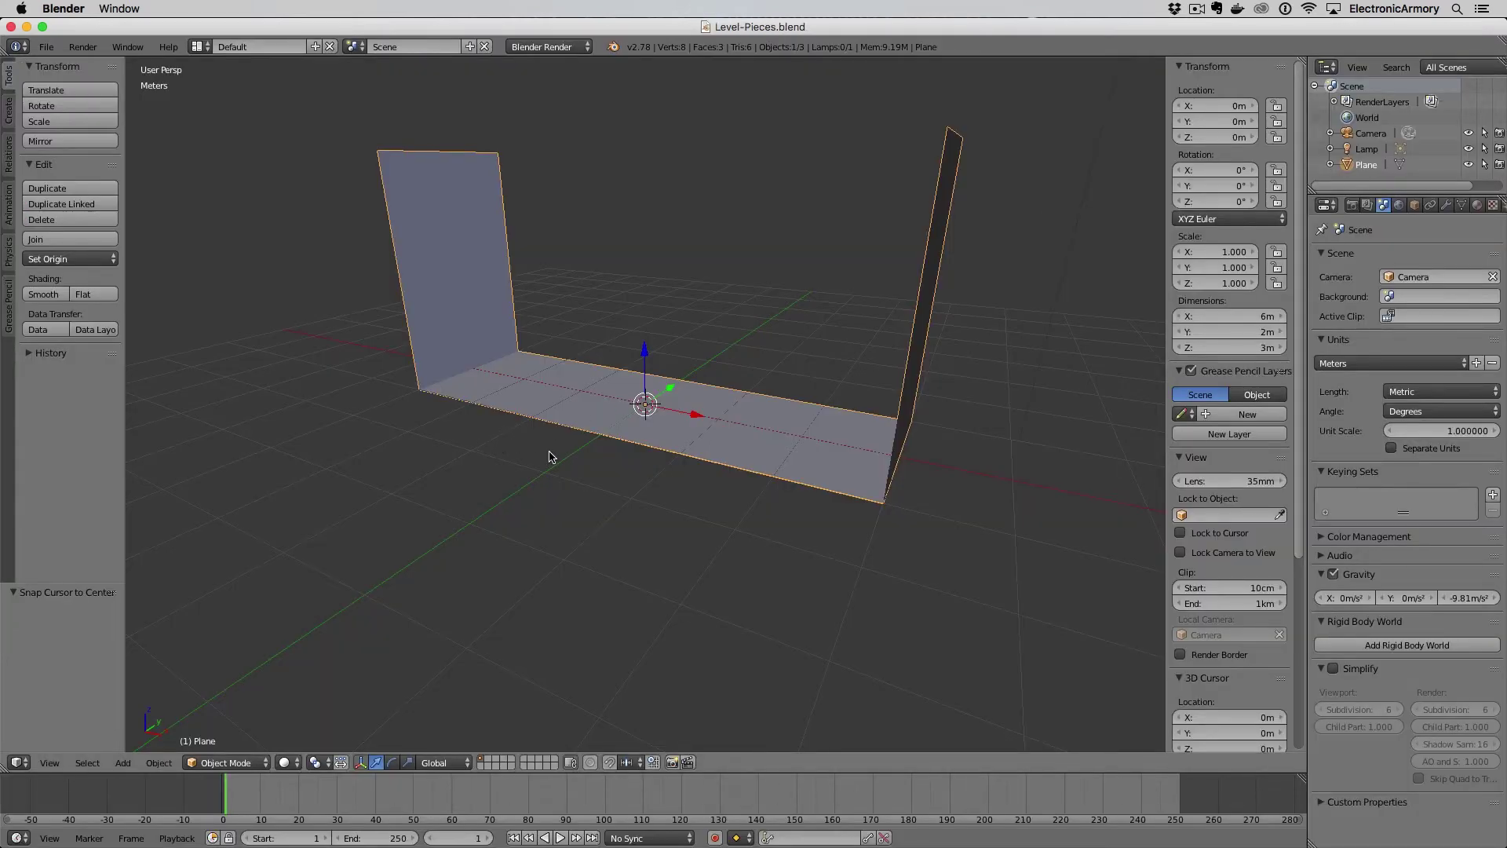
Choose File > Export > FBX (.fbx) to start the export
click(46, 49)
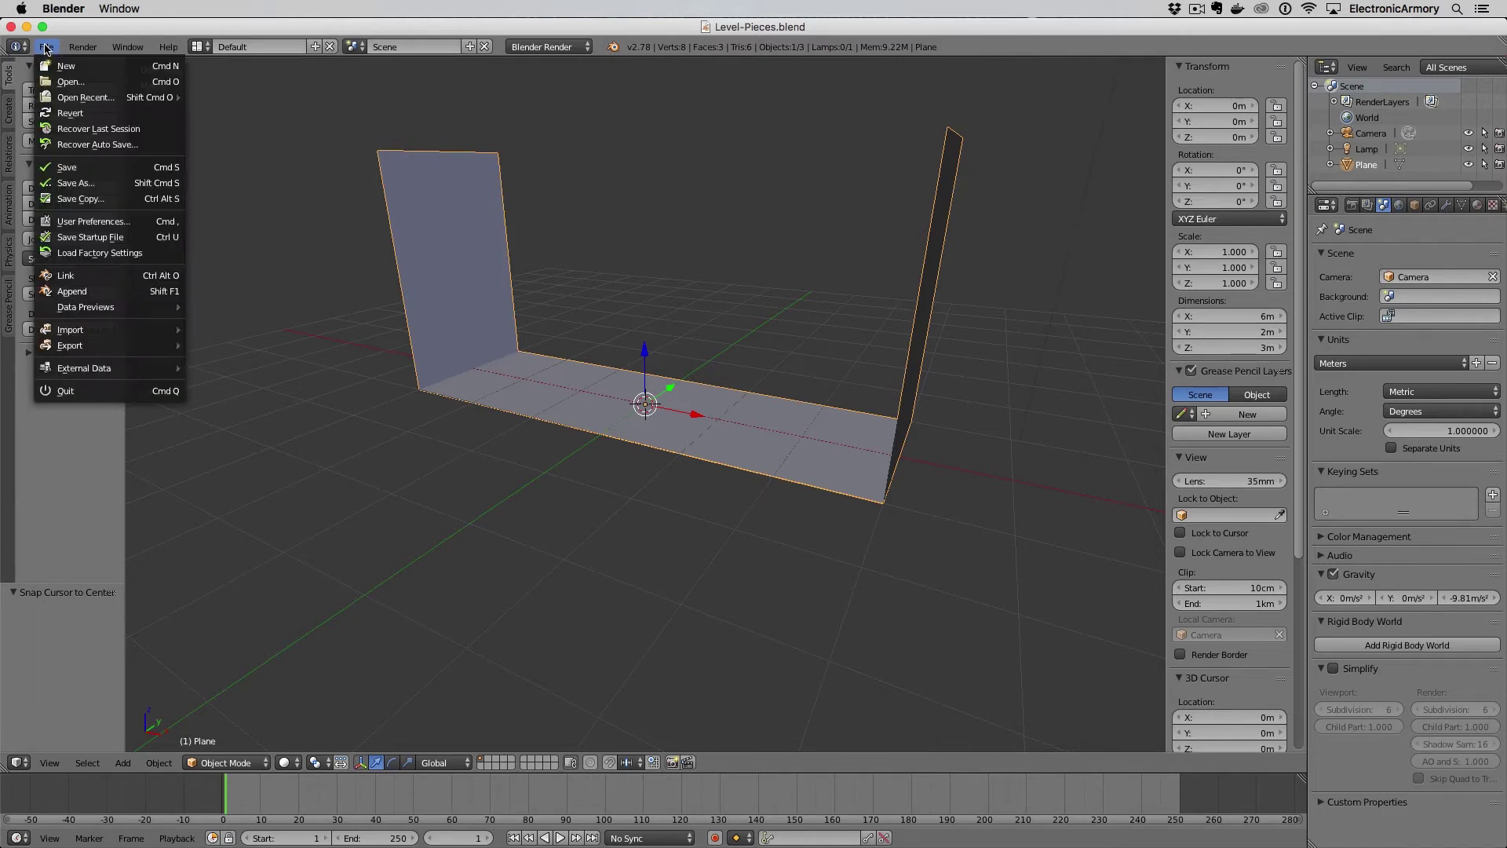
mouse_move(118, 345)
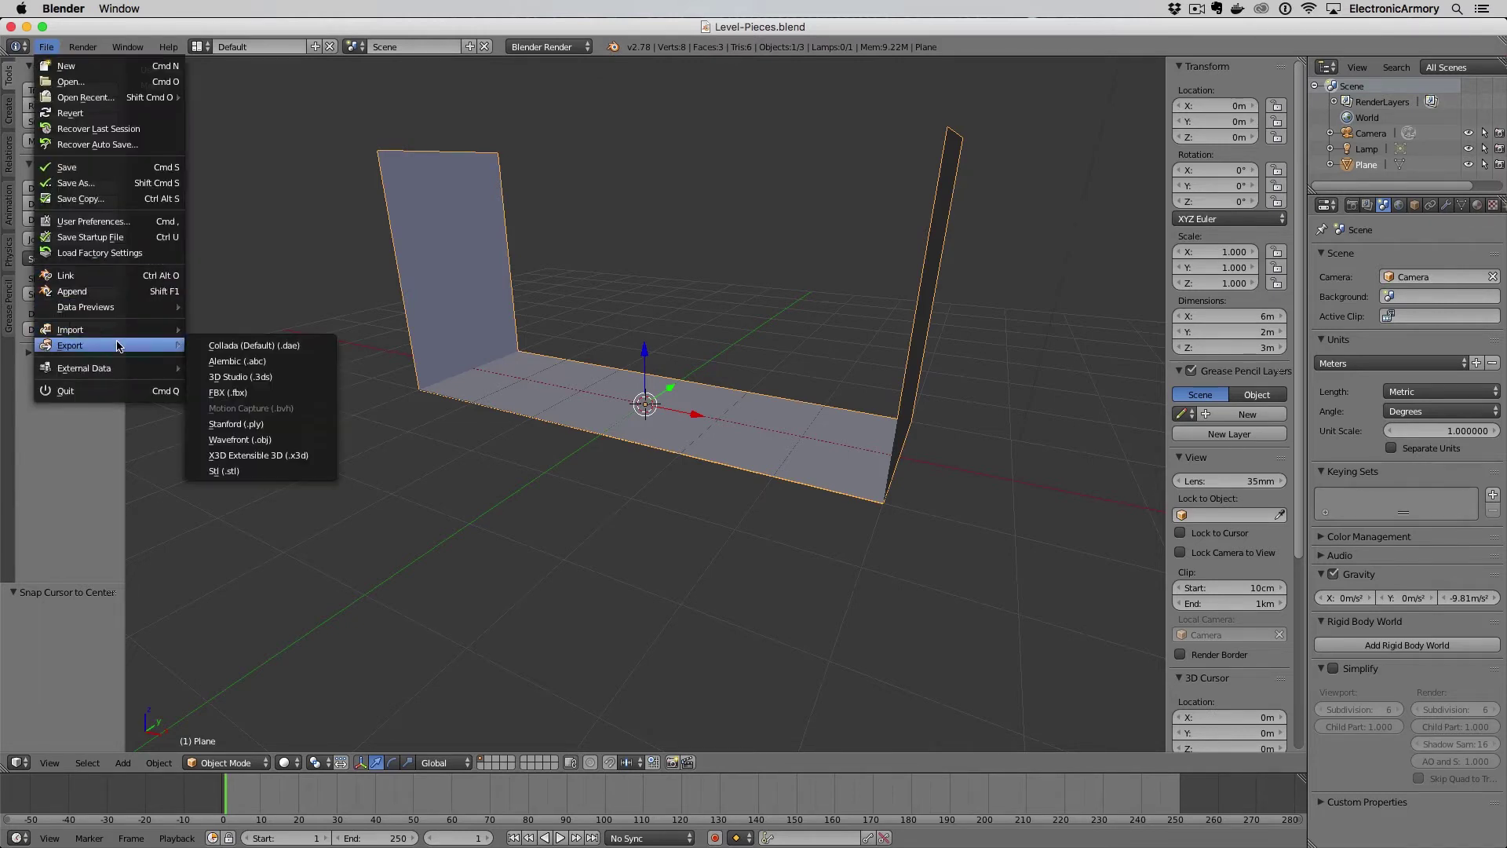
click(262, 394)
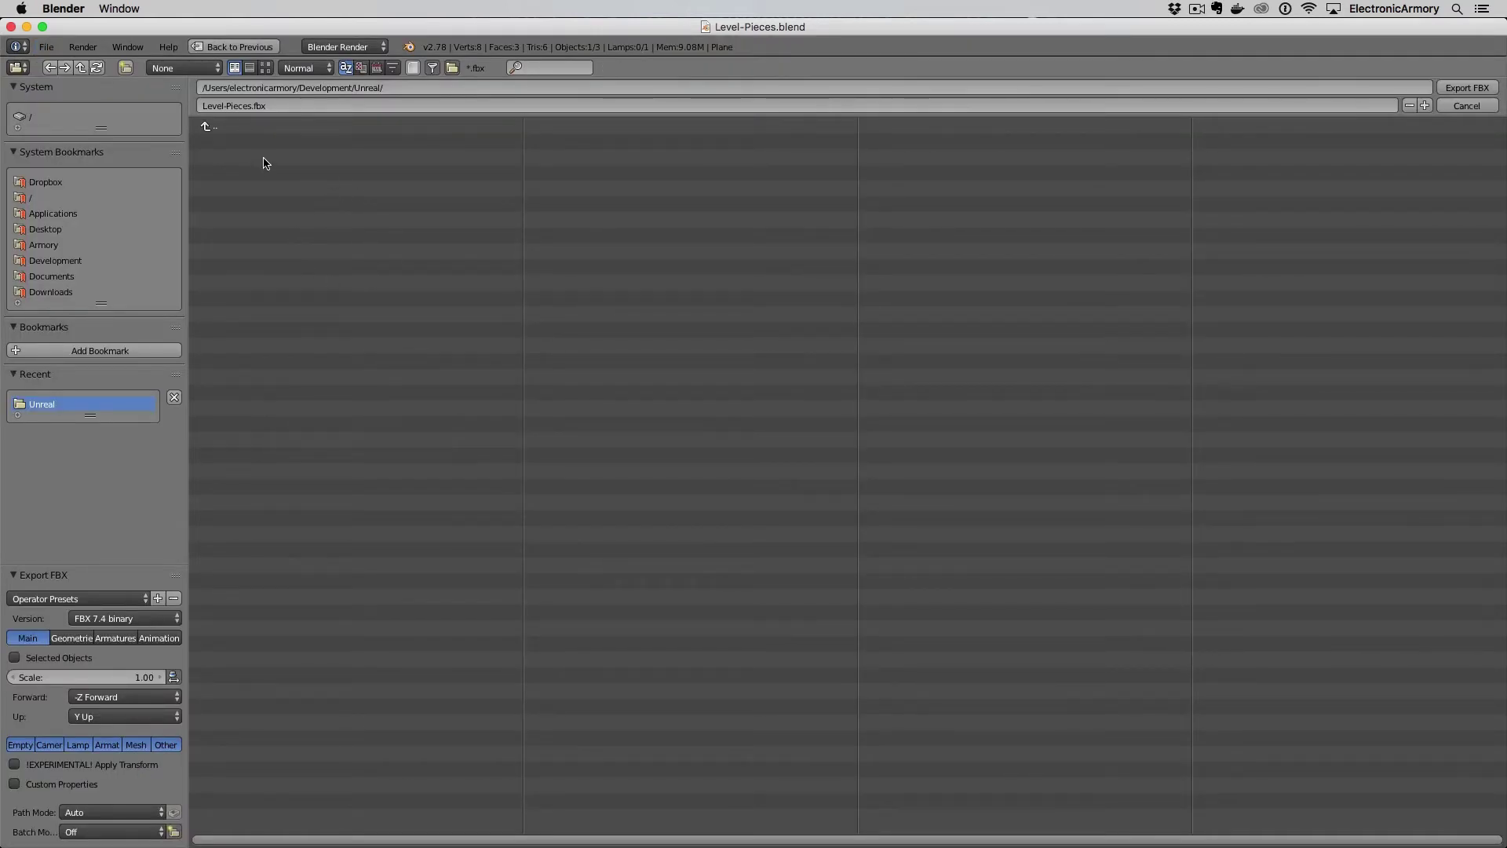
Create a new folder named _FBX inside Unreal and go into it
click(126, 68)
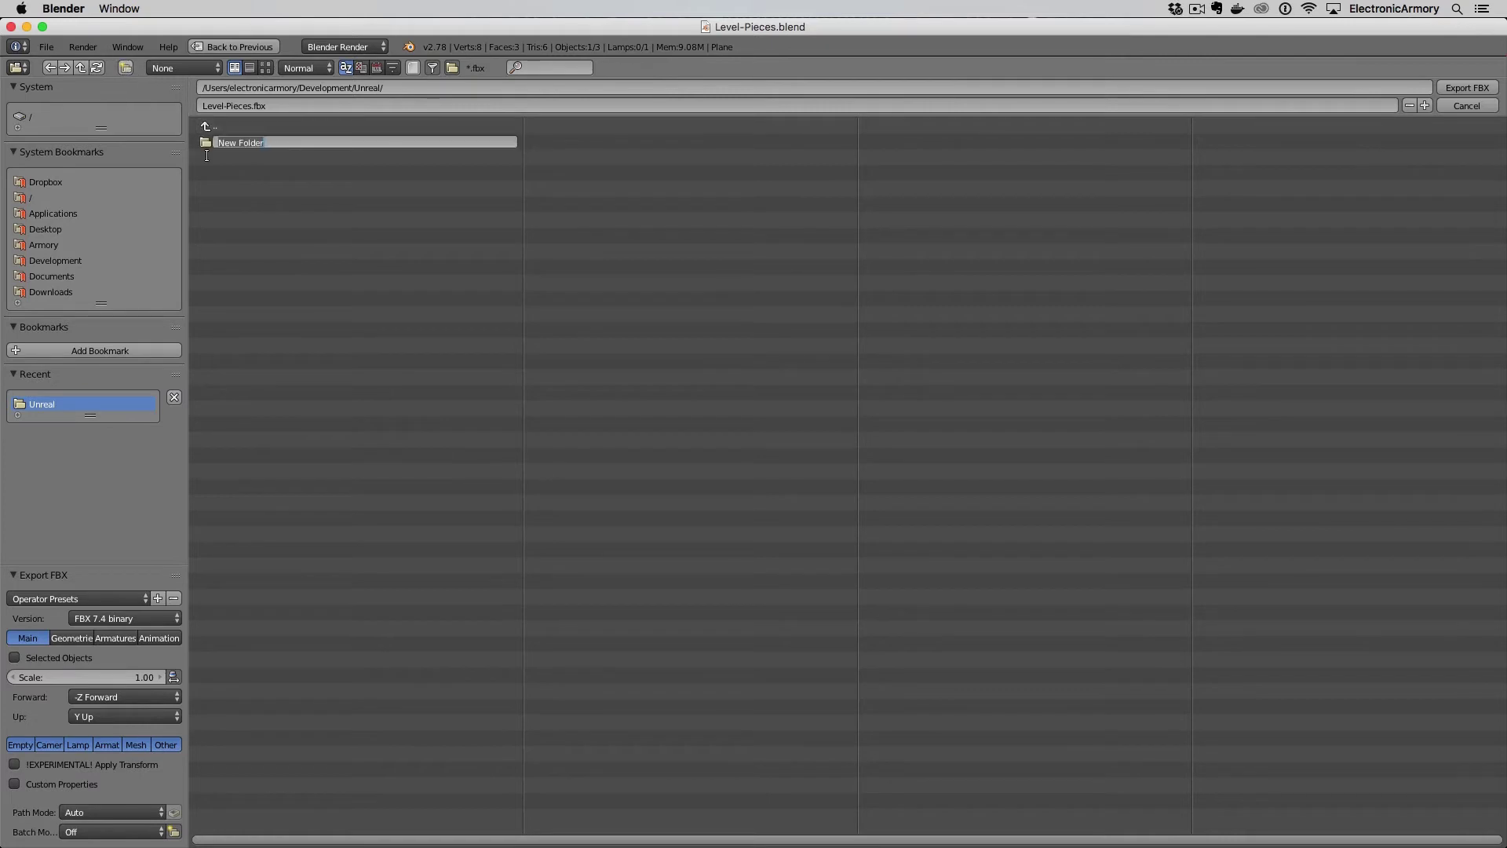
key(BackSpace)
key(Return)
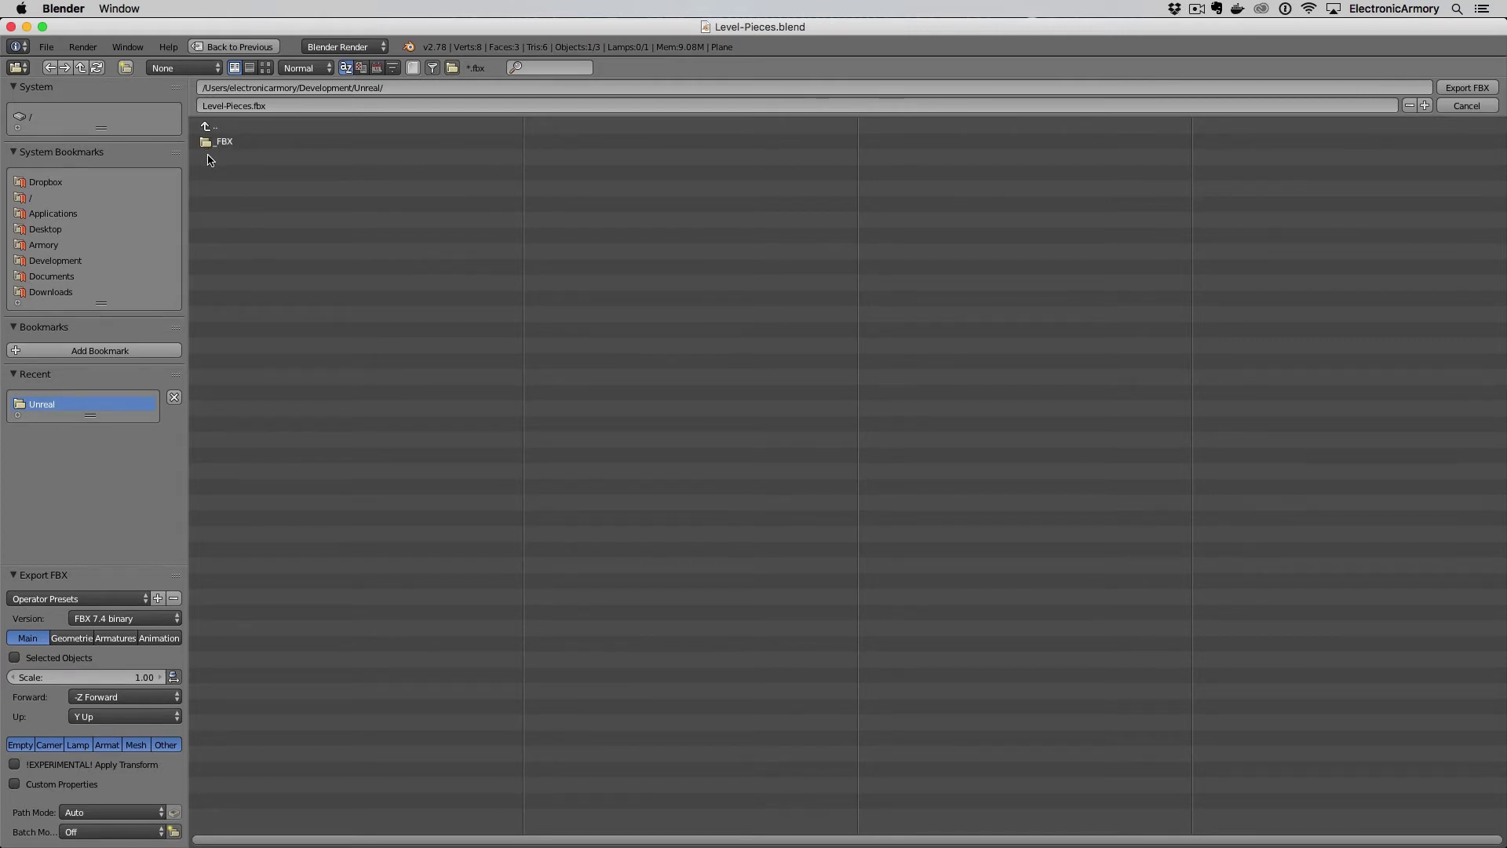
click(216, 142)
Rename the export file to Level-Straight.fbx
click(228, 106)
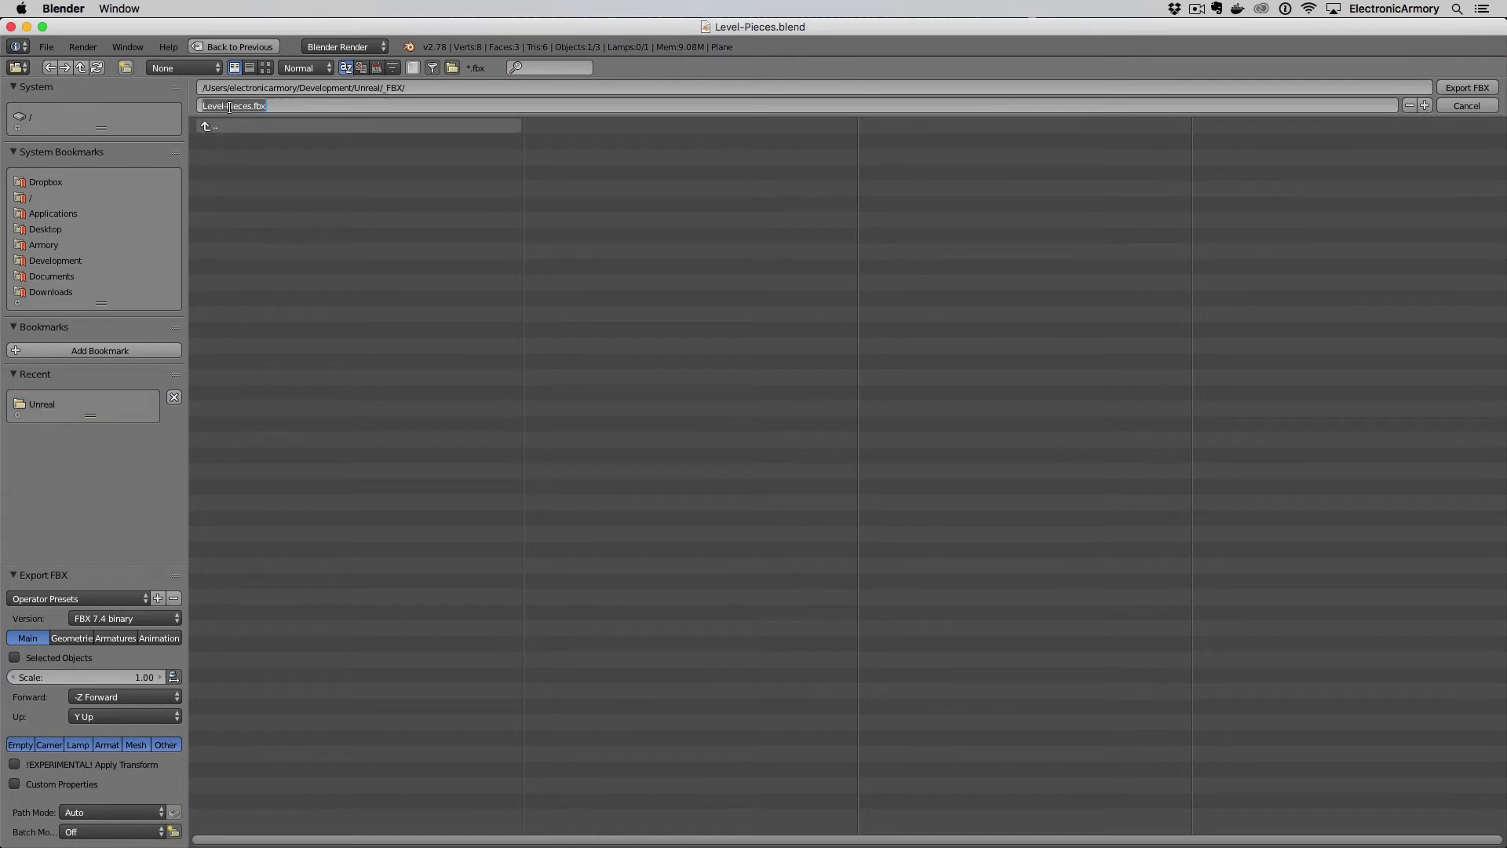
drag(227, 106, 252, 106)
text(Straight)
Widen the file browser sidebar and zoom the Export FBX options panel
click(192, 534)
drag(192, 531, 512, 530)
middle_drag(431, 571, 424, 428)
drag(508, 521, 694, 516)
ctrl+middle_drag(586, 526, 532, 426)
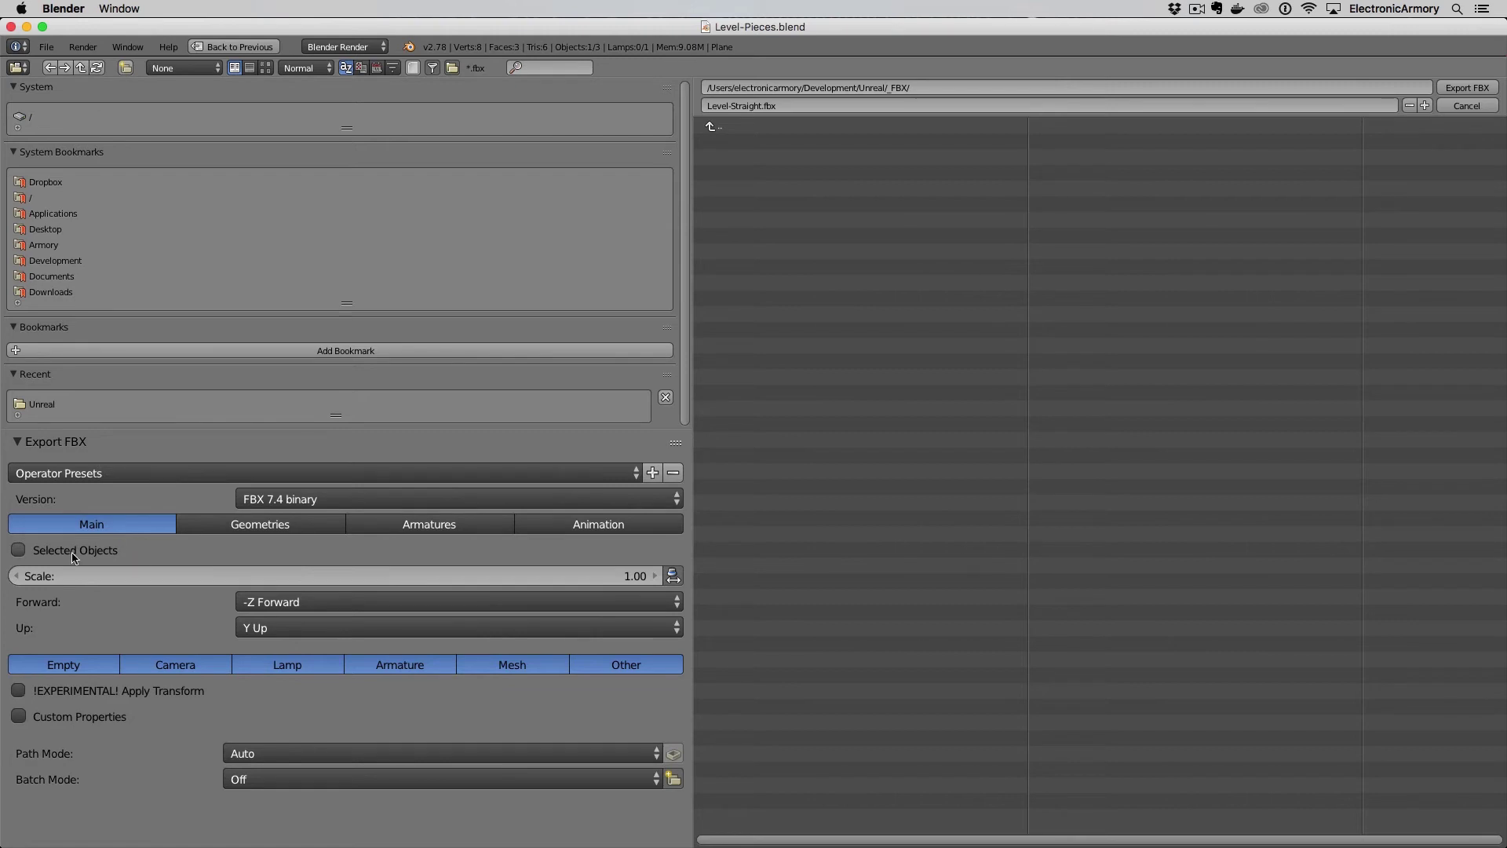
Enable Selected Objects and restrict object types to Armature and Mesh
click(20, 552)
click(402, 667)
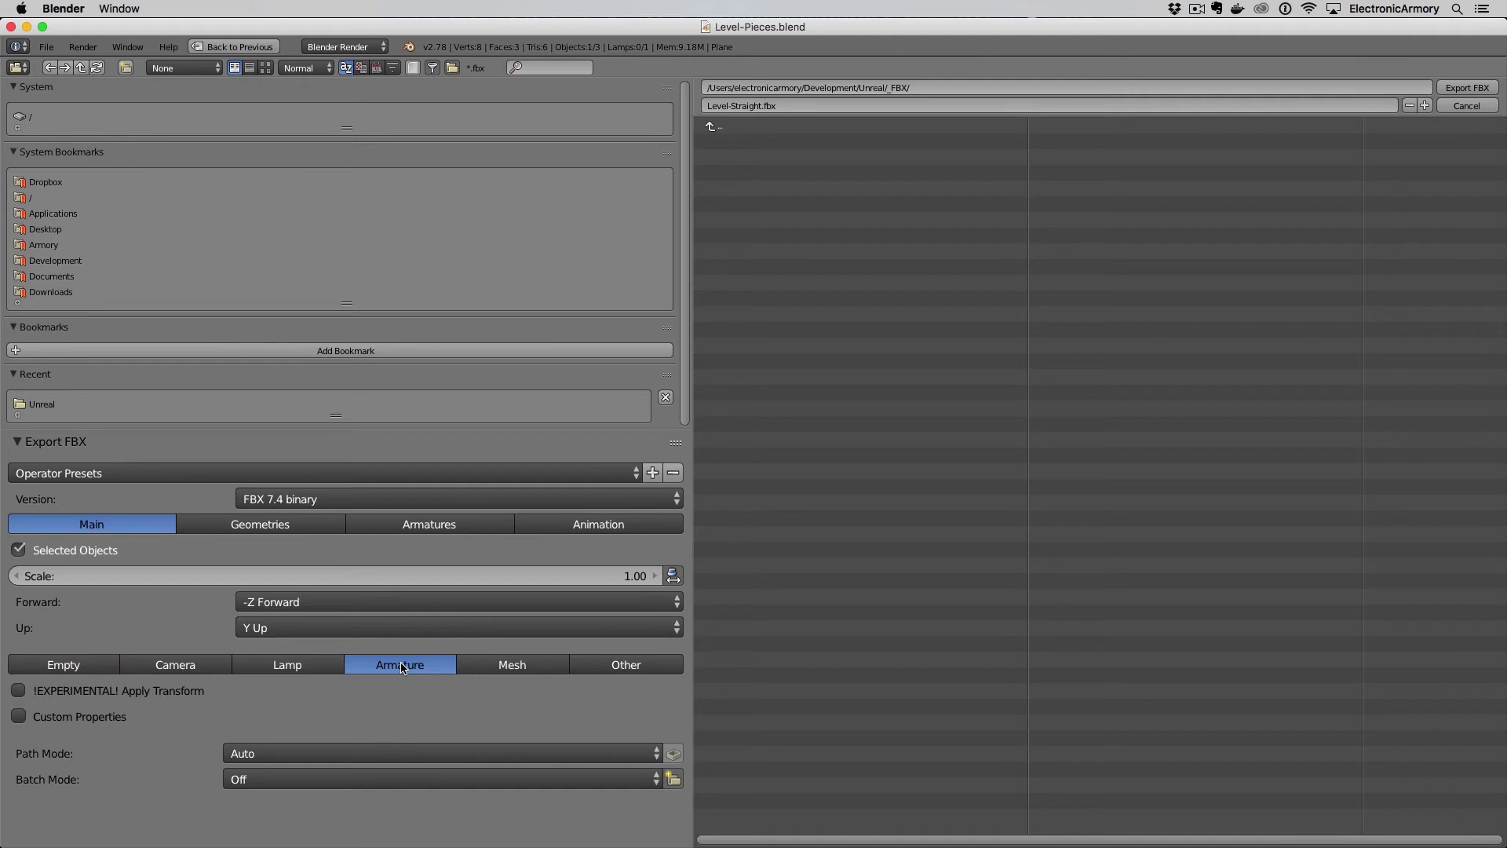
shift+click(514, 672)
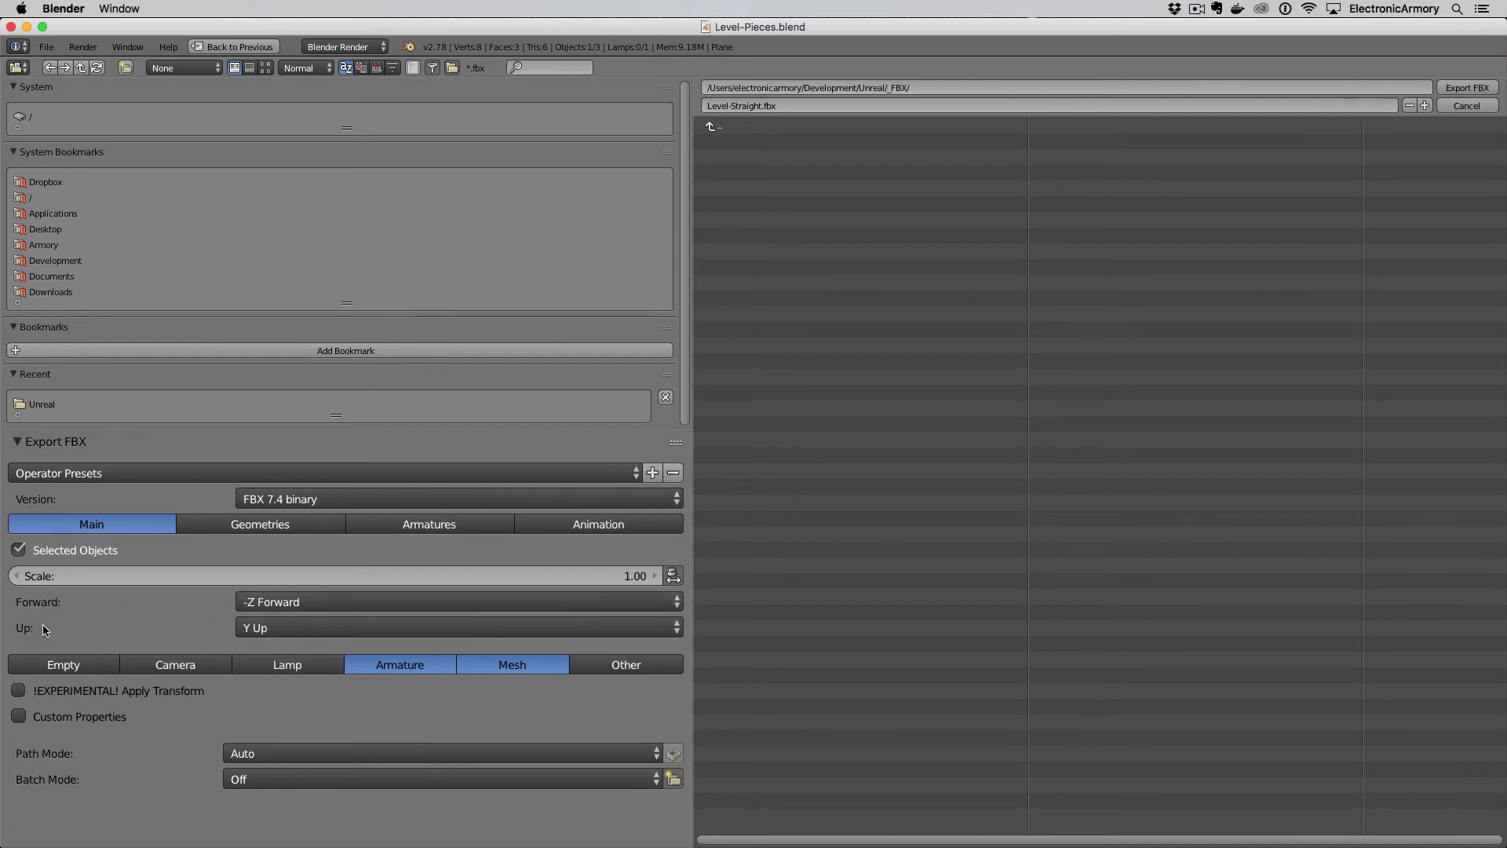
After checking the axes chart, set the export Up axis to Z Up
key(super+Tab)
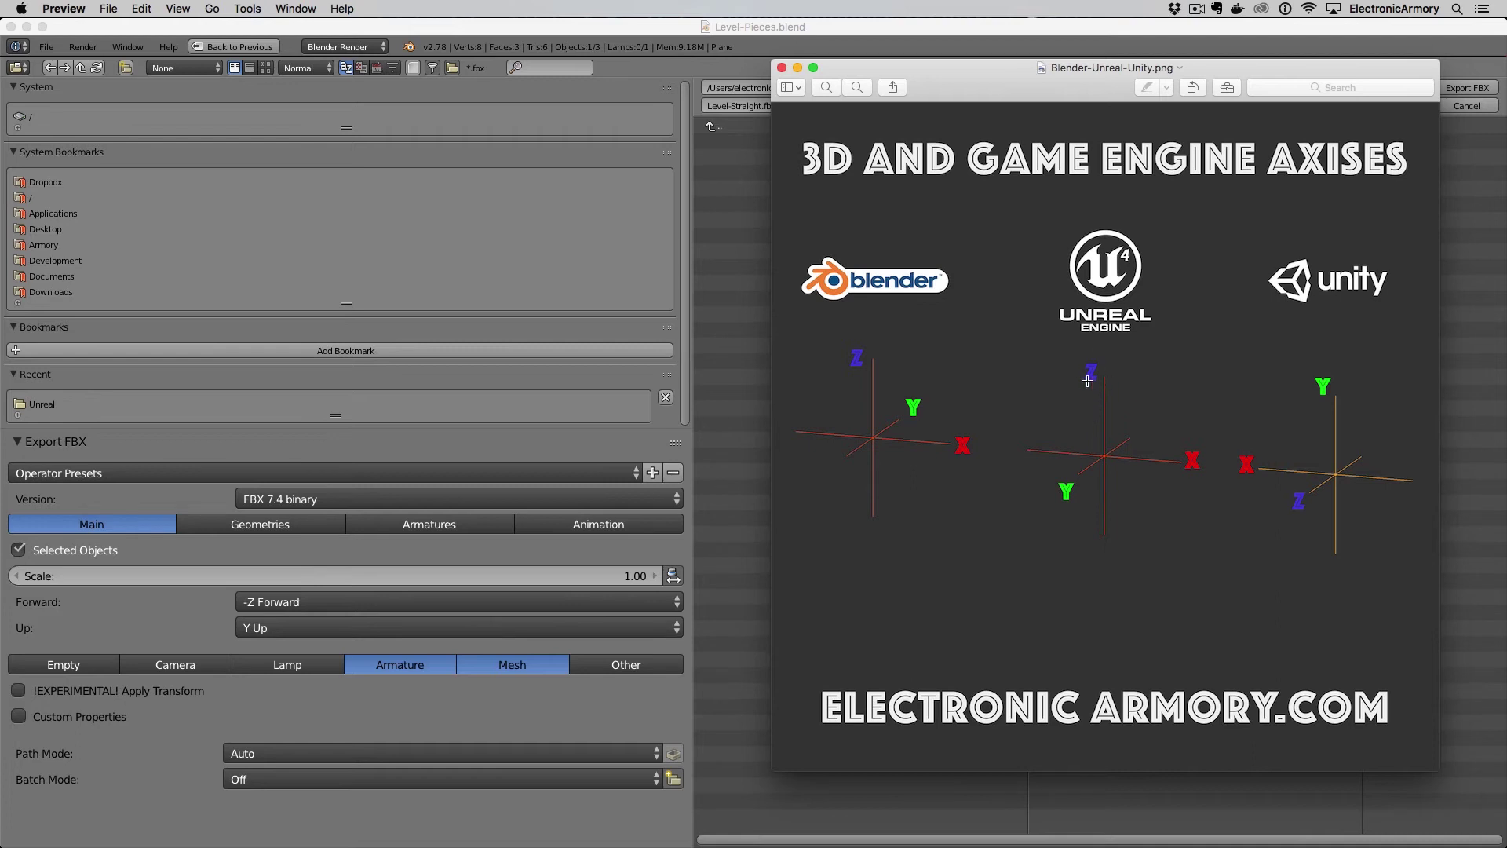
key(super+Tab)
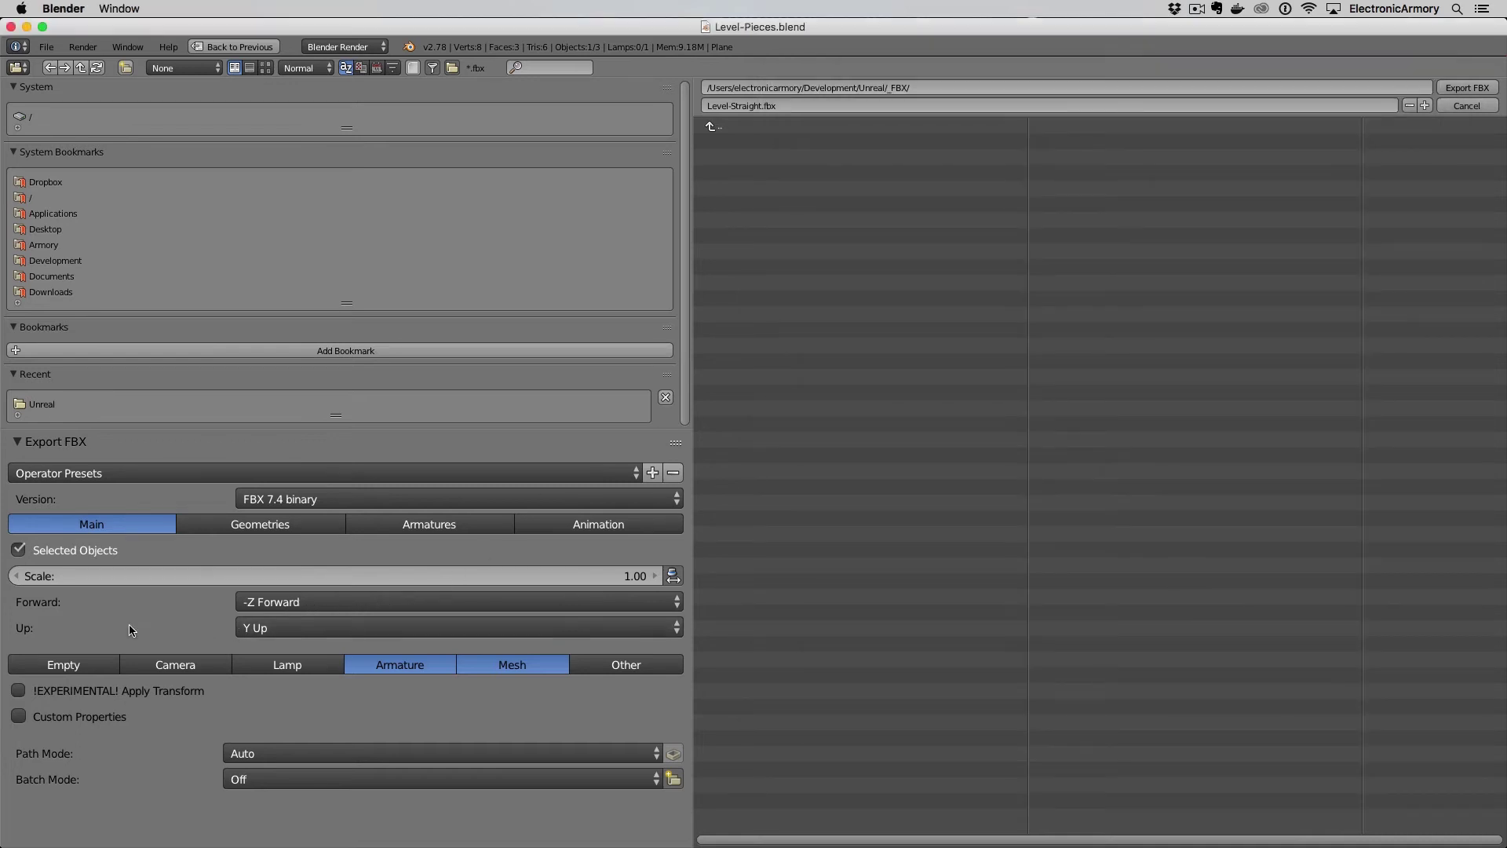
click(263, 628)
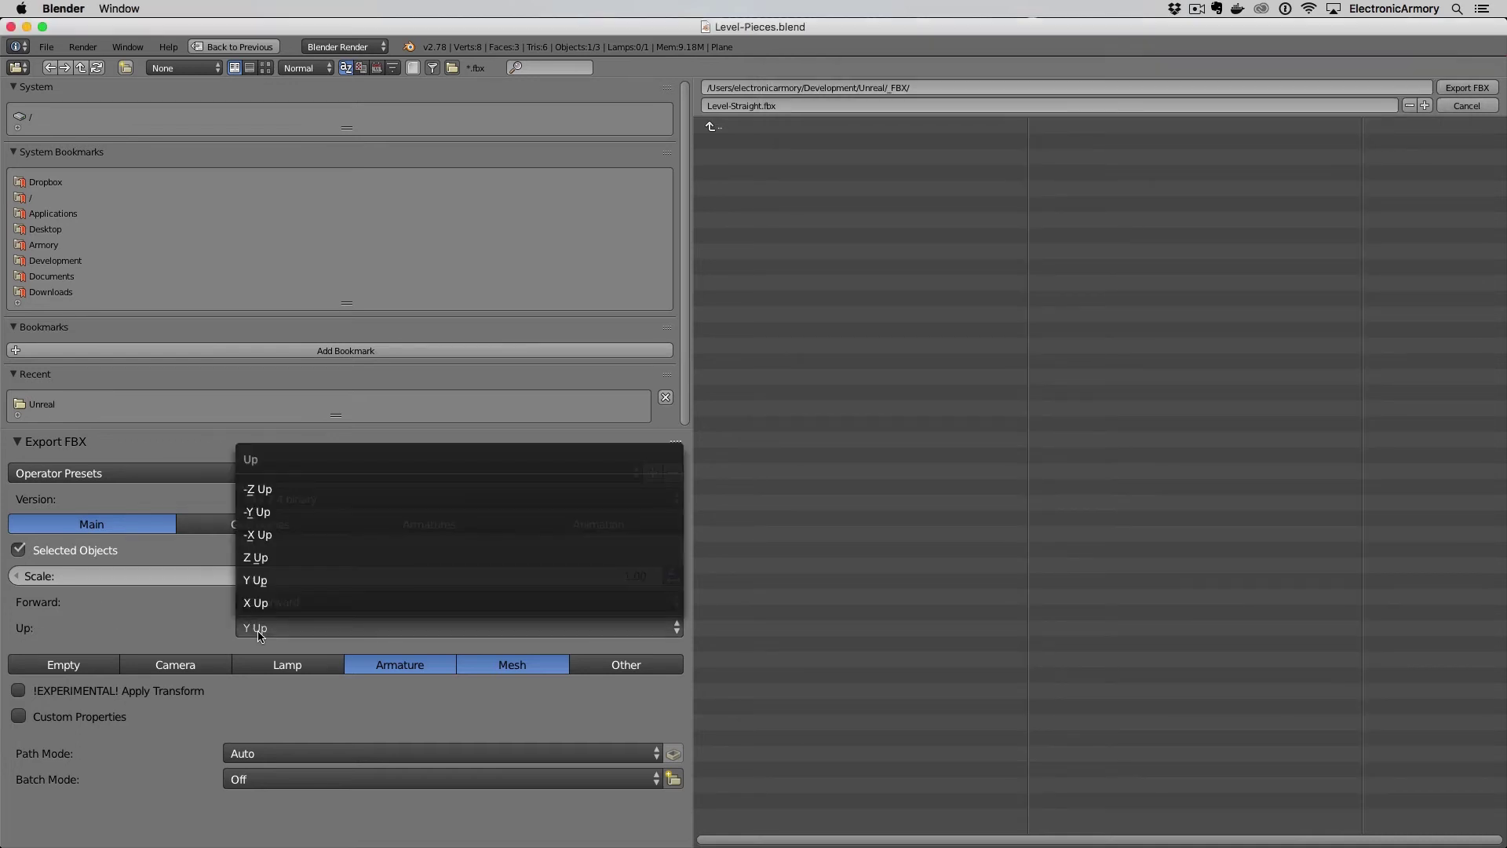
click(263, 558)
Set the Forward axis to -Y Forward, comparing against the axes chart
key(super+Tab)
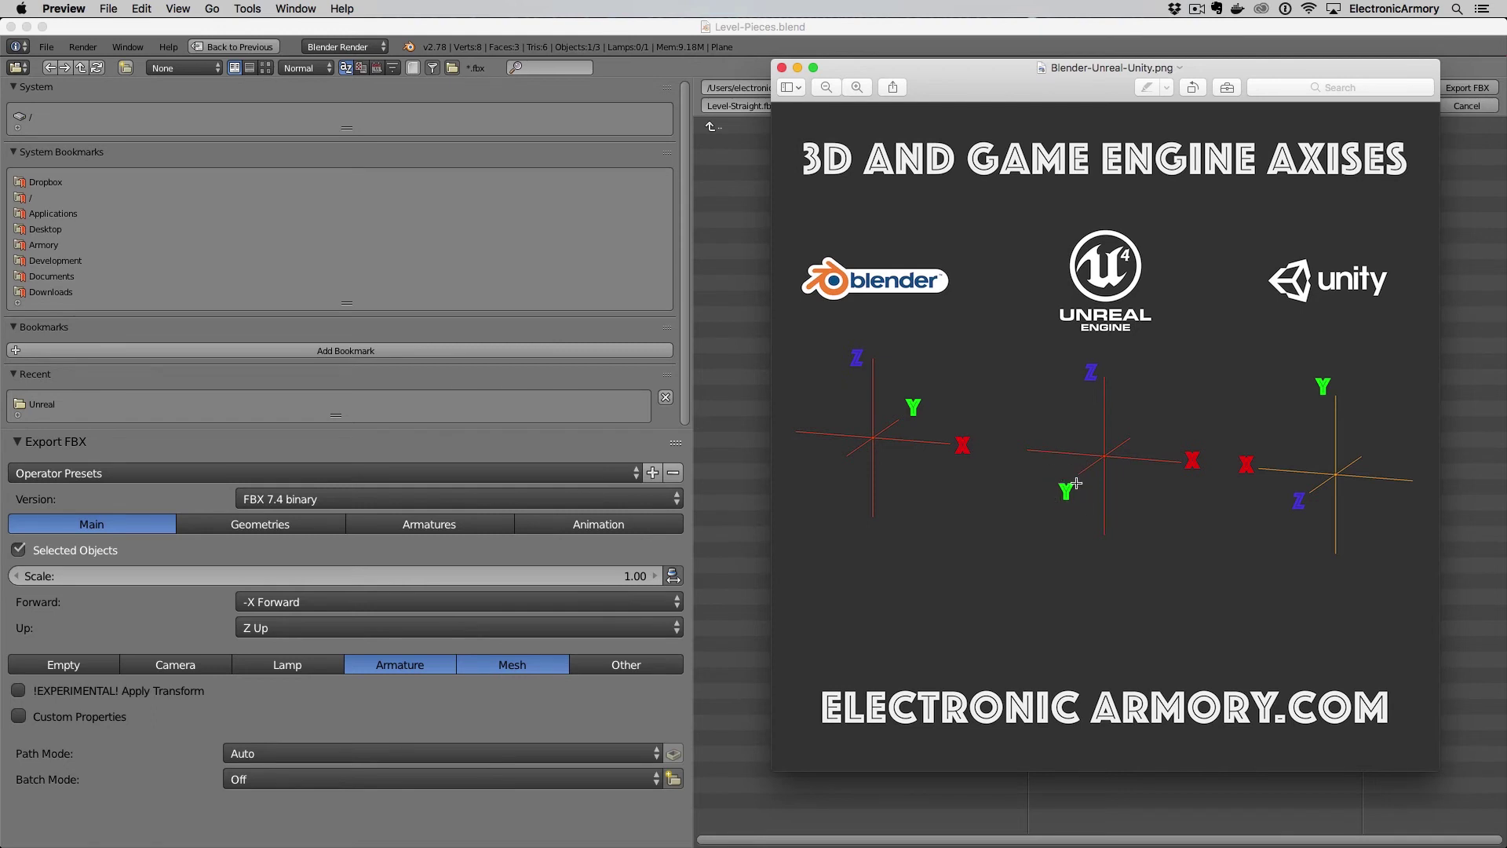
click(263, 607)
click(263, 607)
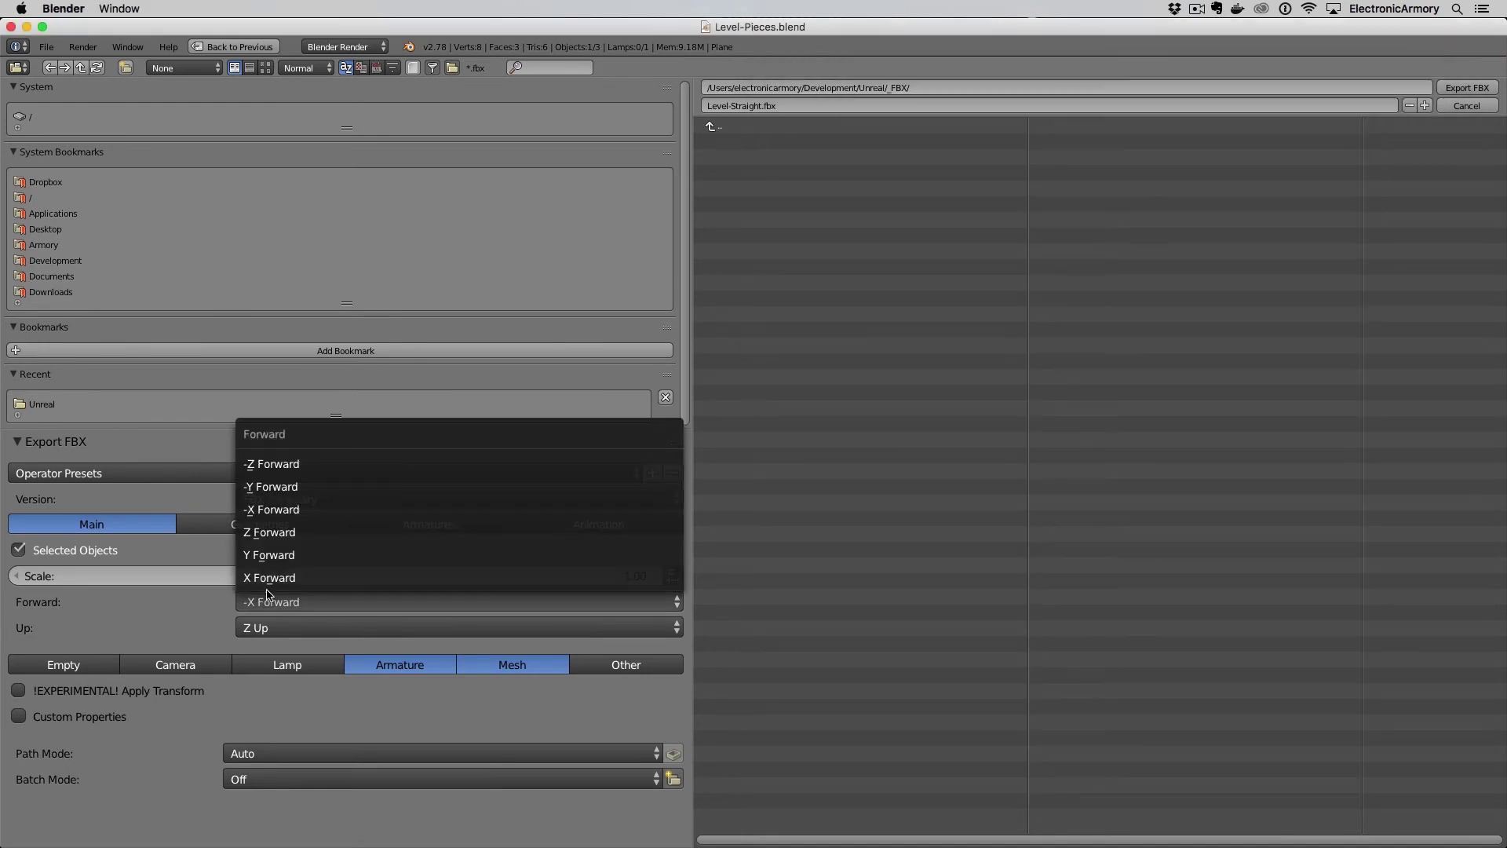
click(271, 486)
key(super+Tab)
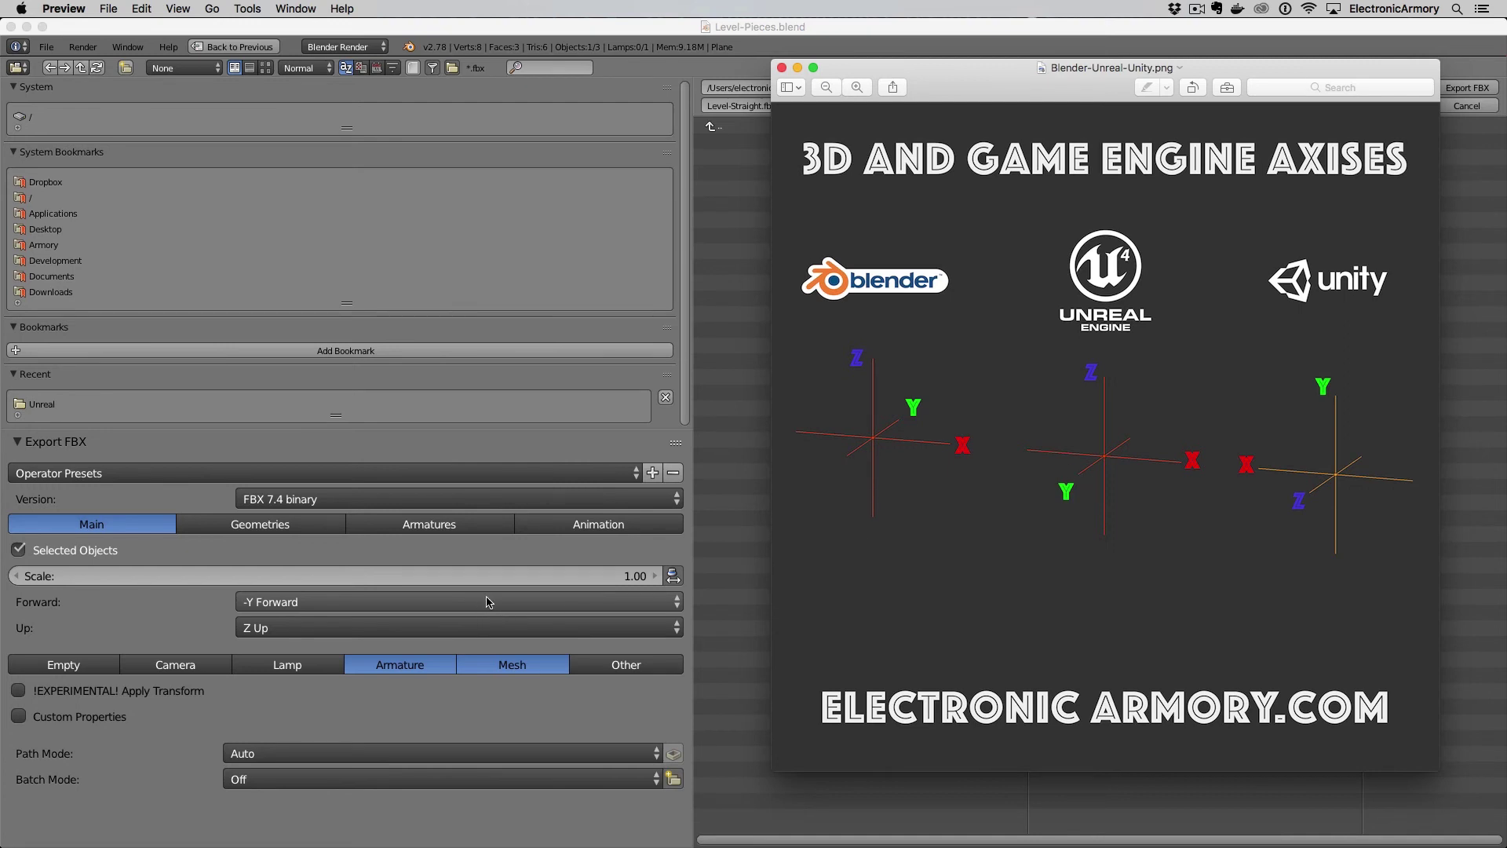
click(192, 629)
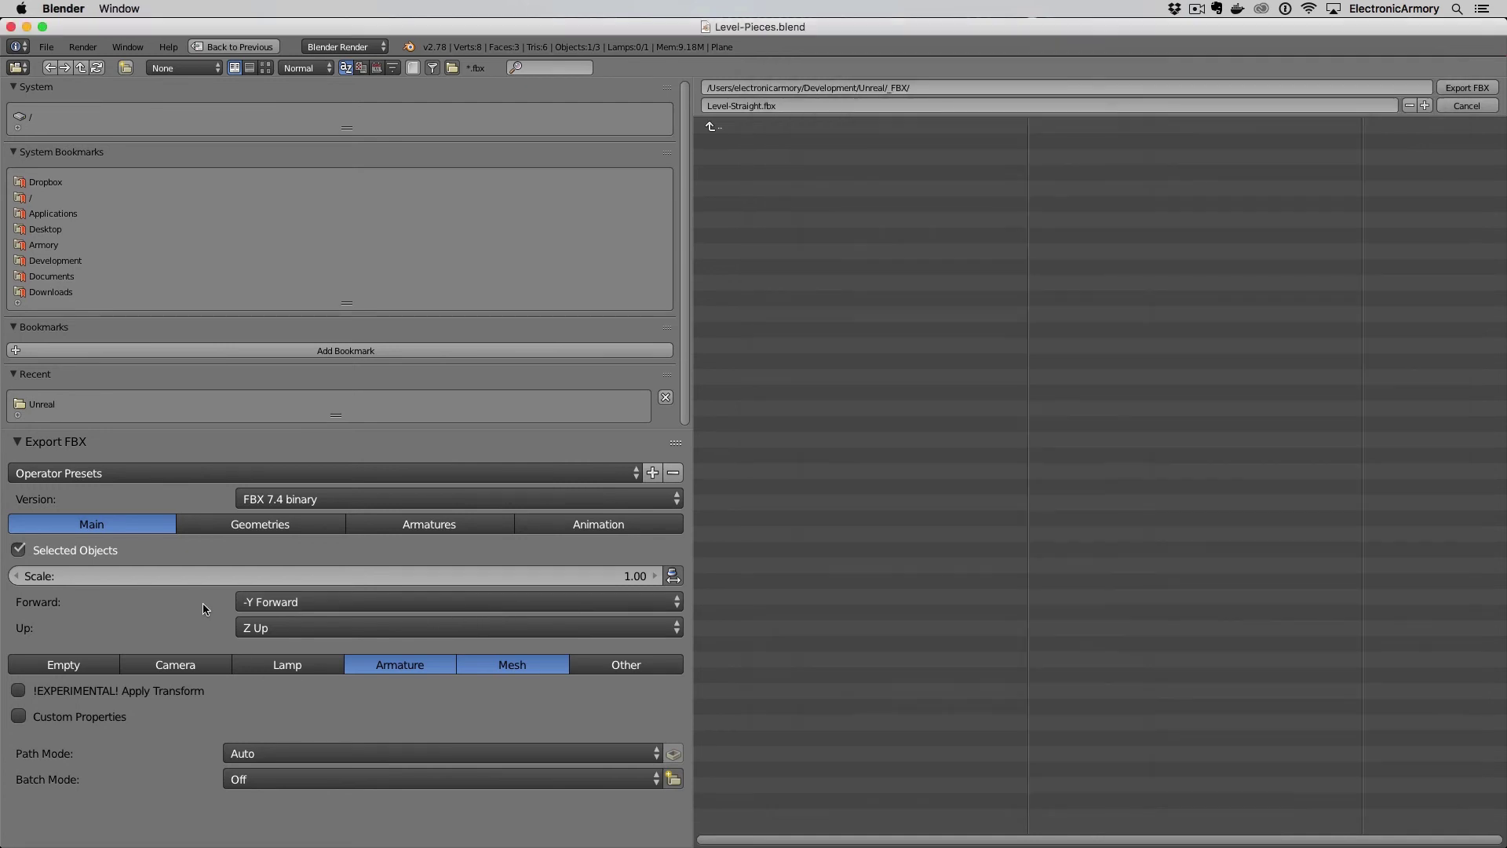
Set Geometry smoothing from Normals Only to Edge
click(235, 528)
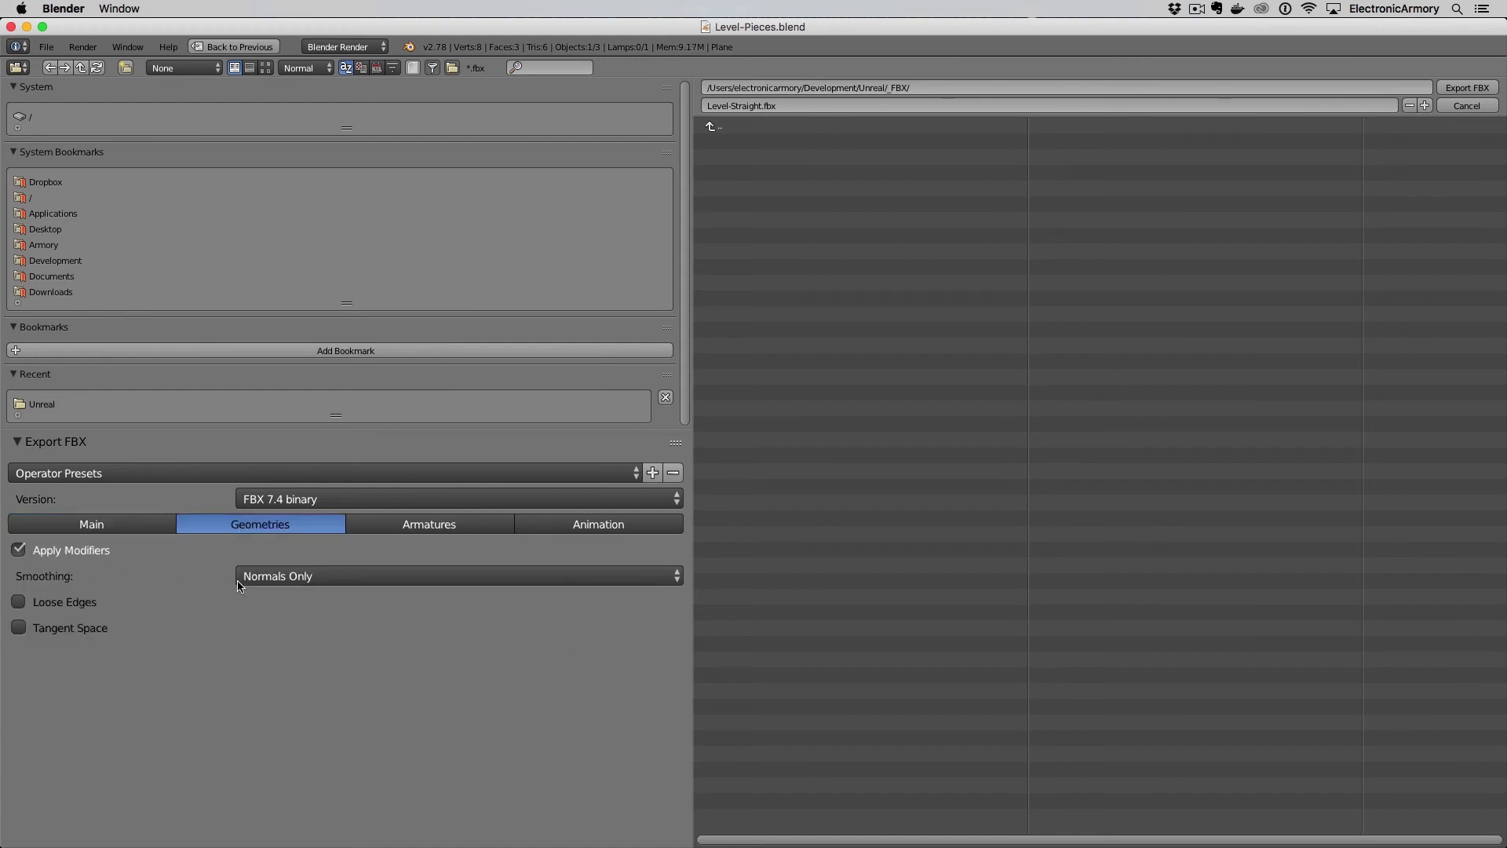
click(289, 575)
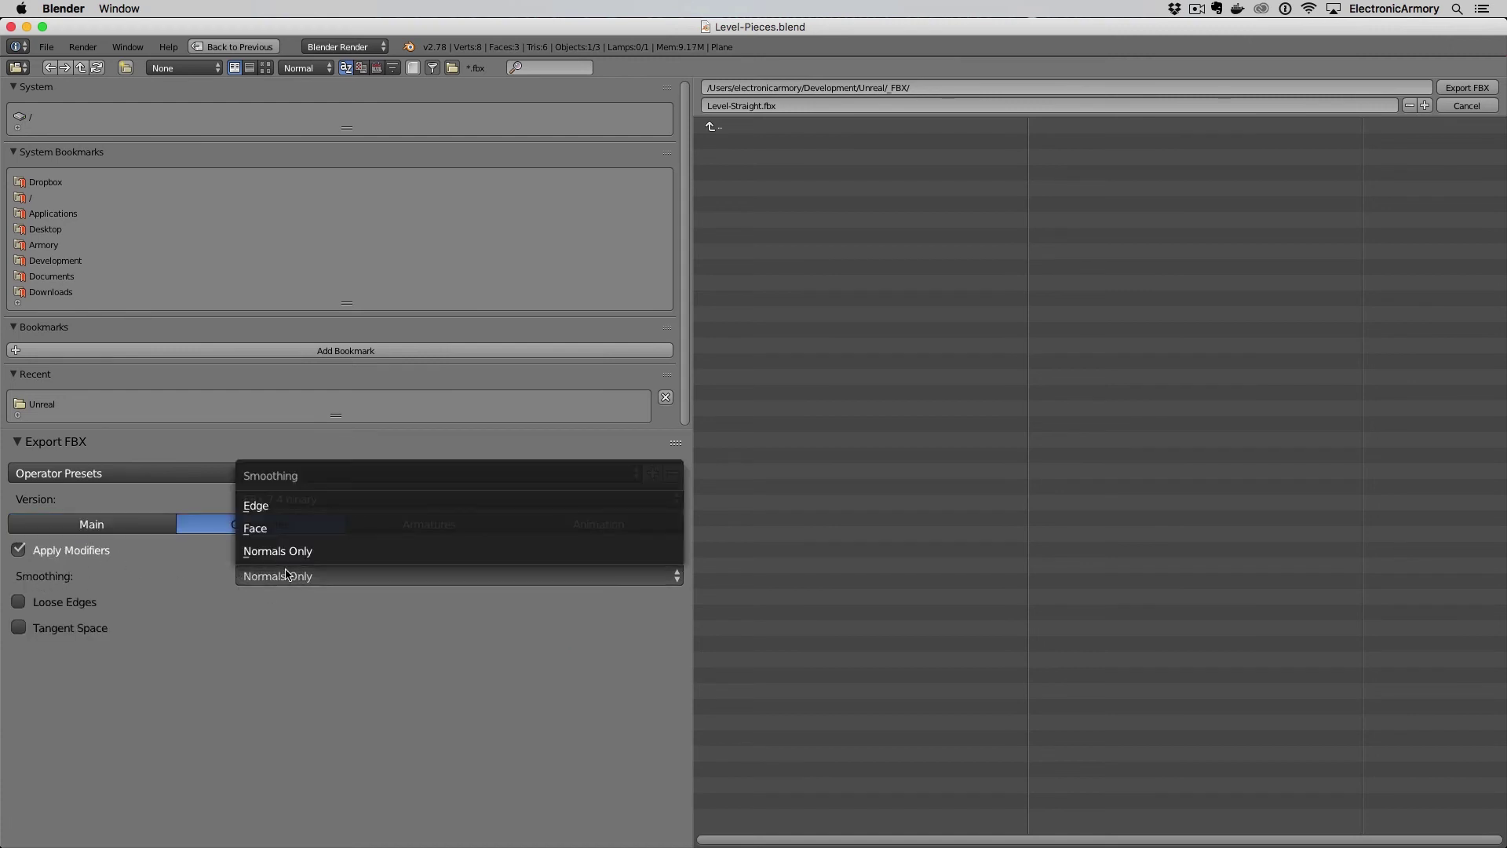
click(256, 505)
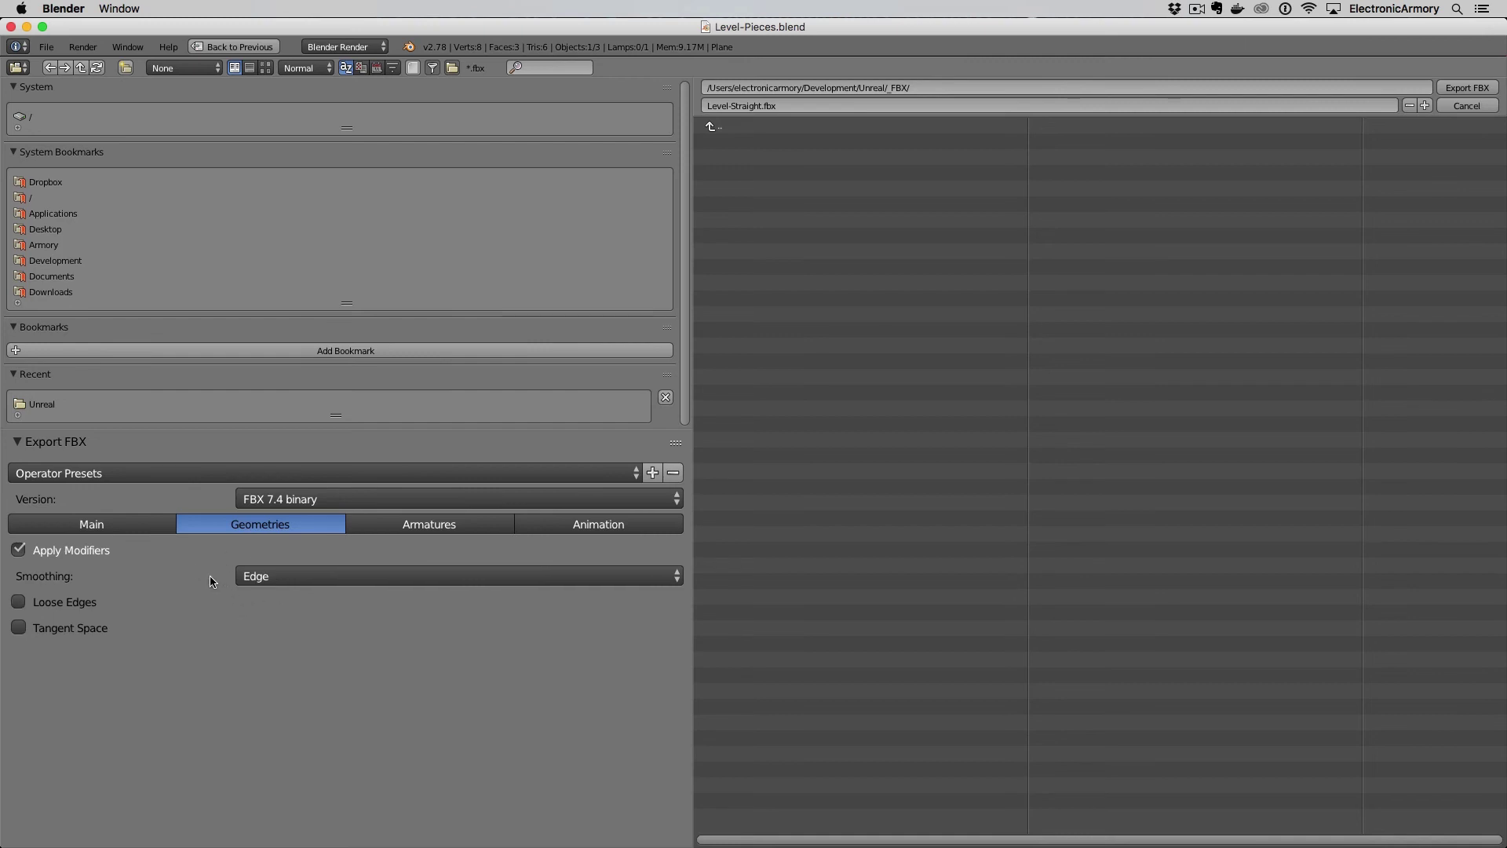
Review the Armature and Animation export options, then return to the Main tab
click(408, 528)
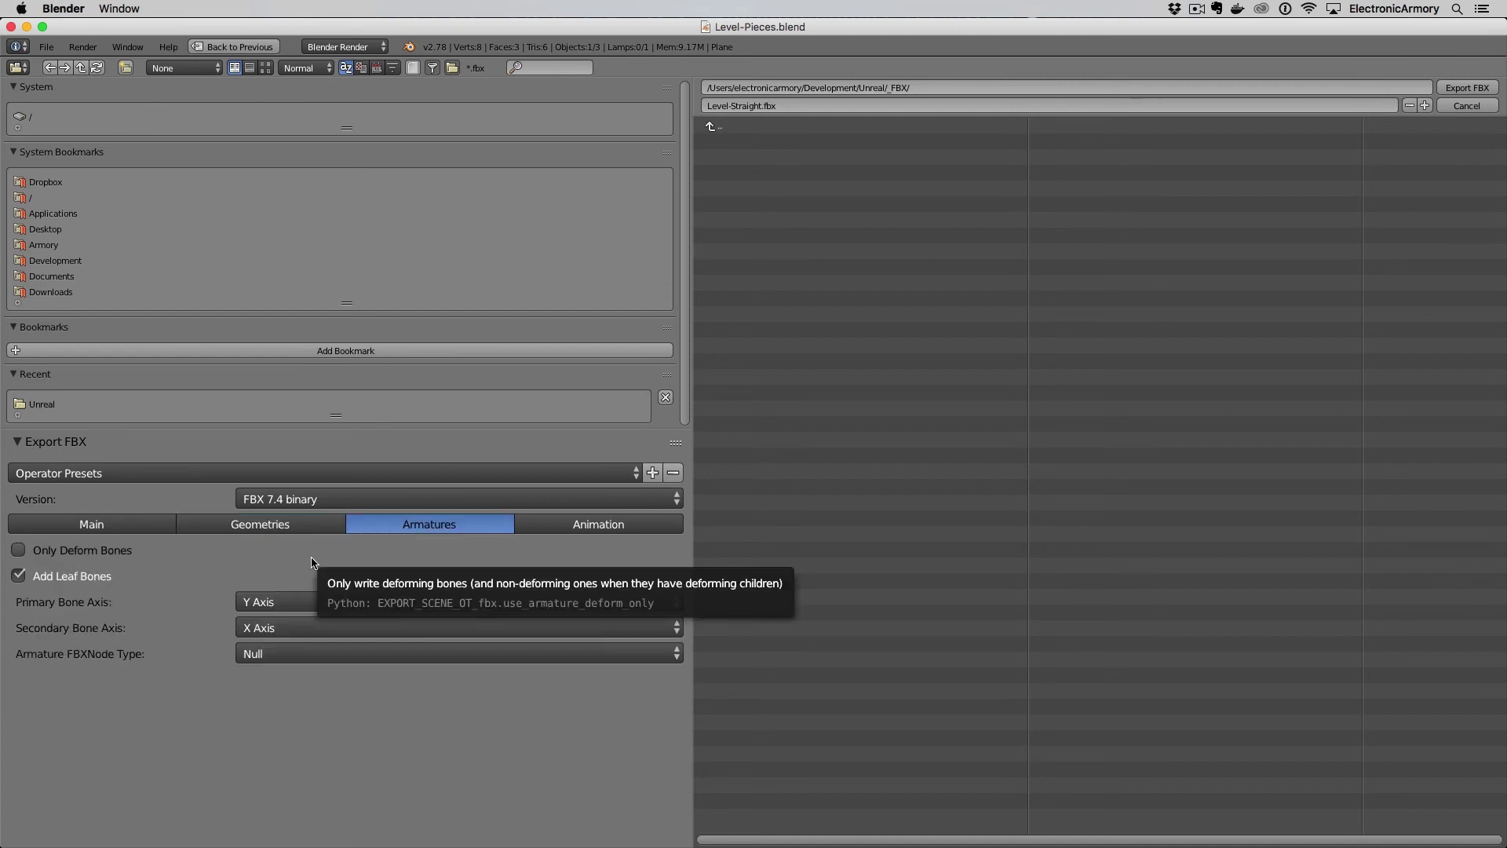
click(577, 528)
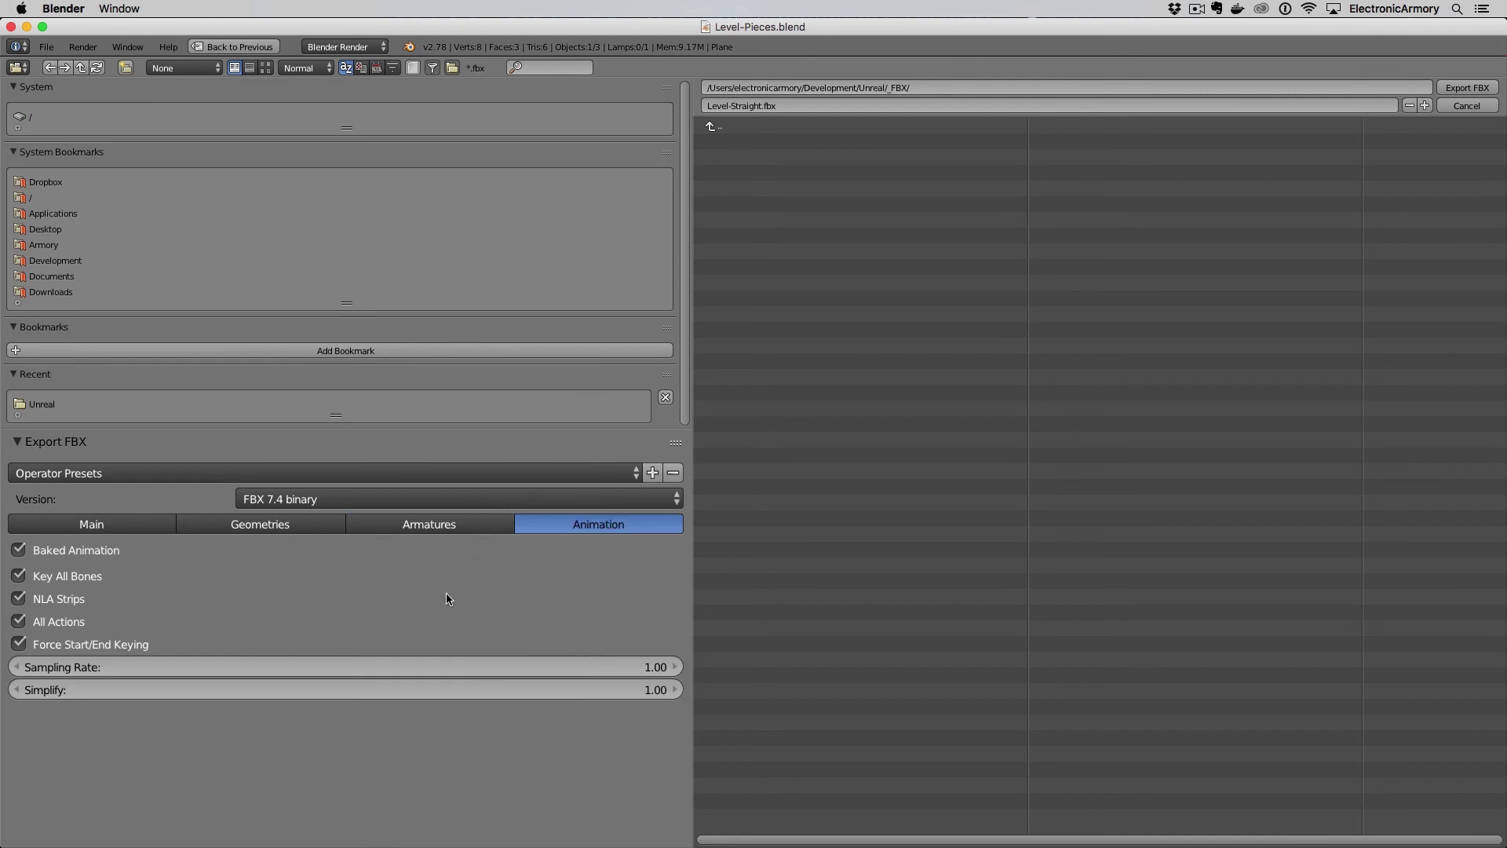
click(256, 524)
click(141, 528)
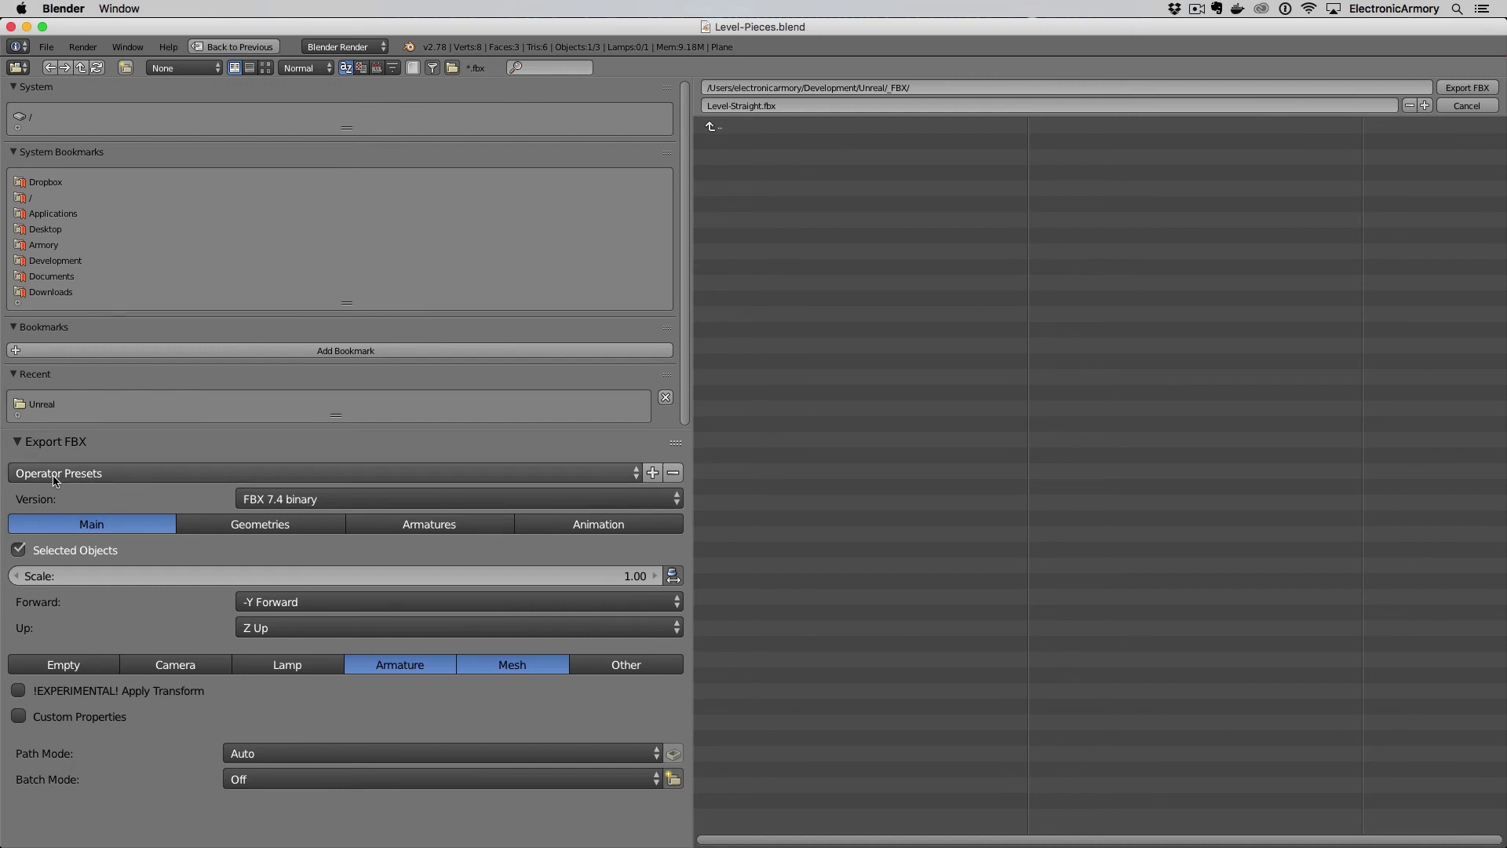
Save the FBX settings as operator preset 'Unreal Export Settings' and select it from the presets list
click(652, 473)
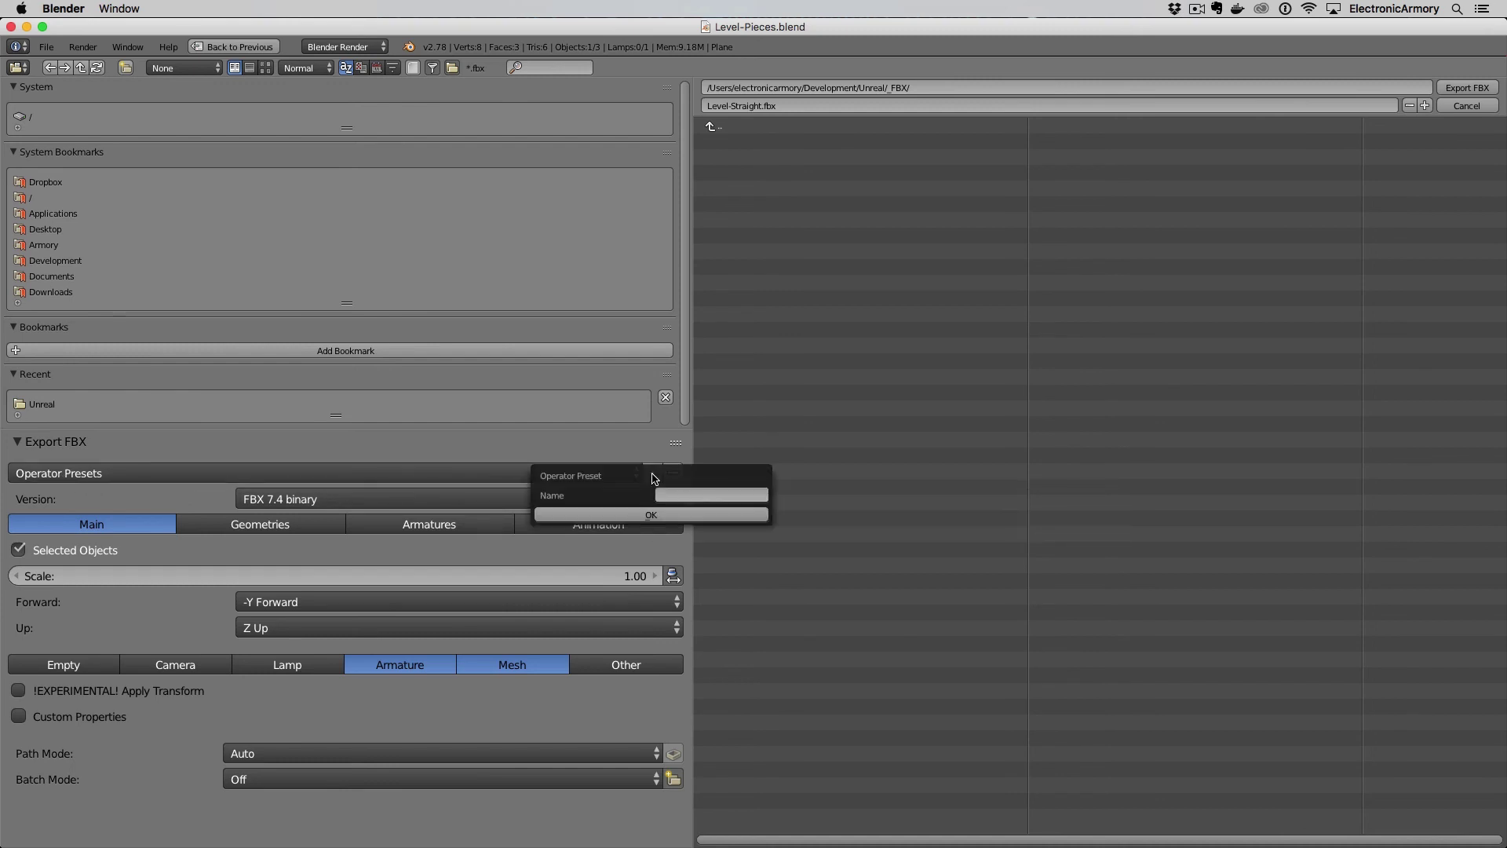
click(666, 493)
text(Unreal Export Settings)
click(652, 515)
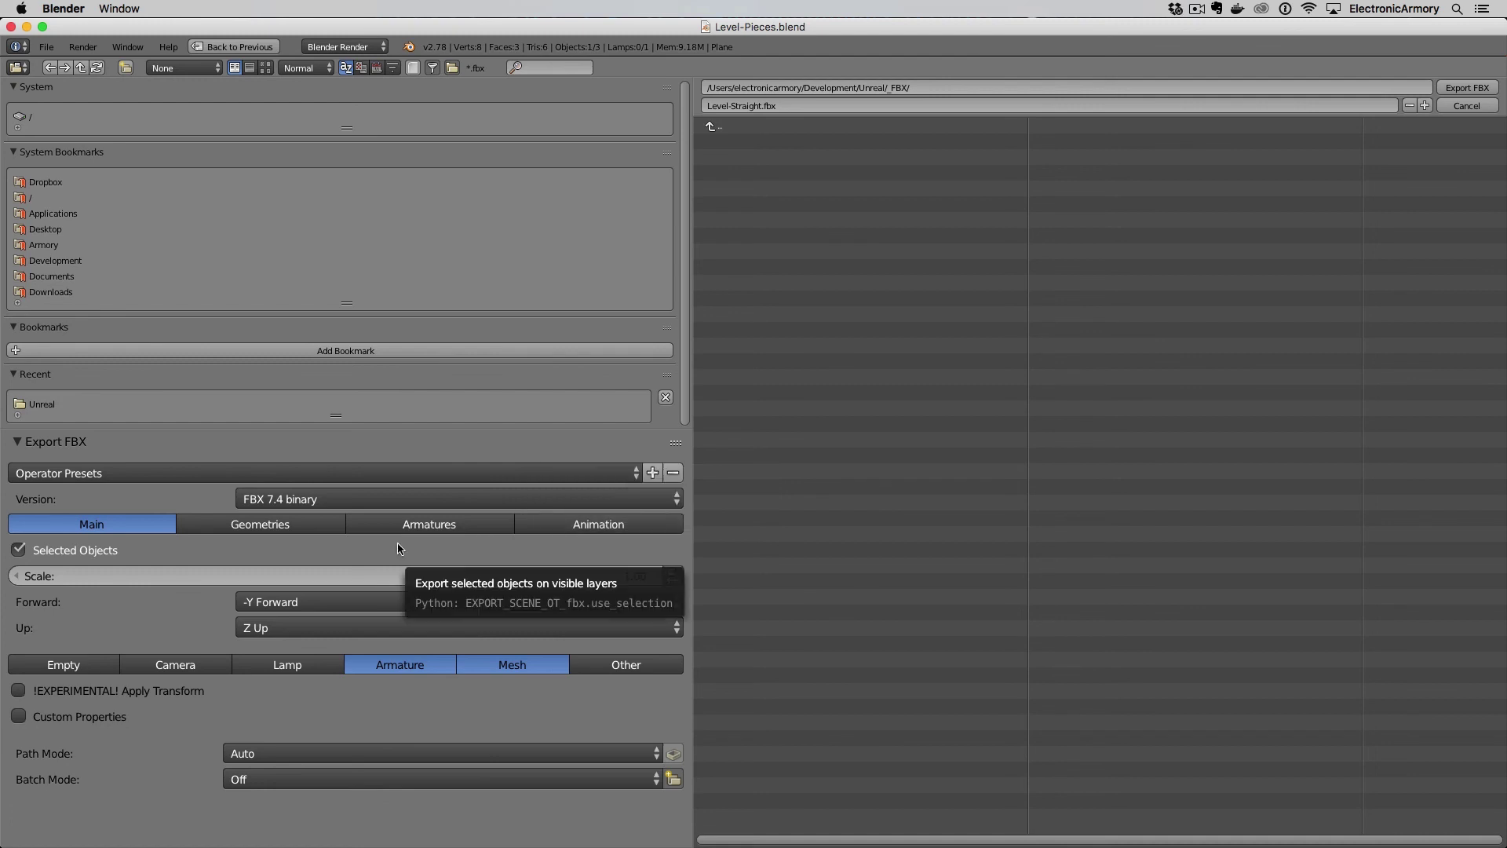
click(598, 473)
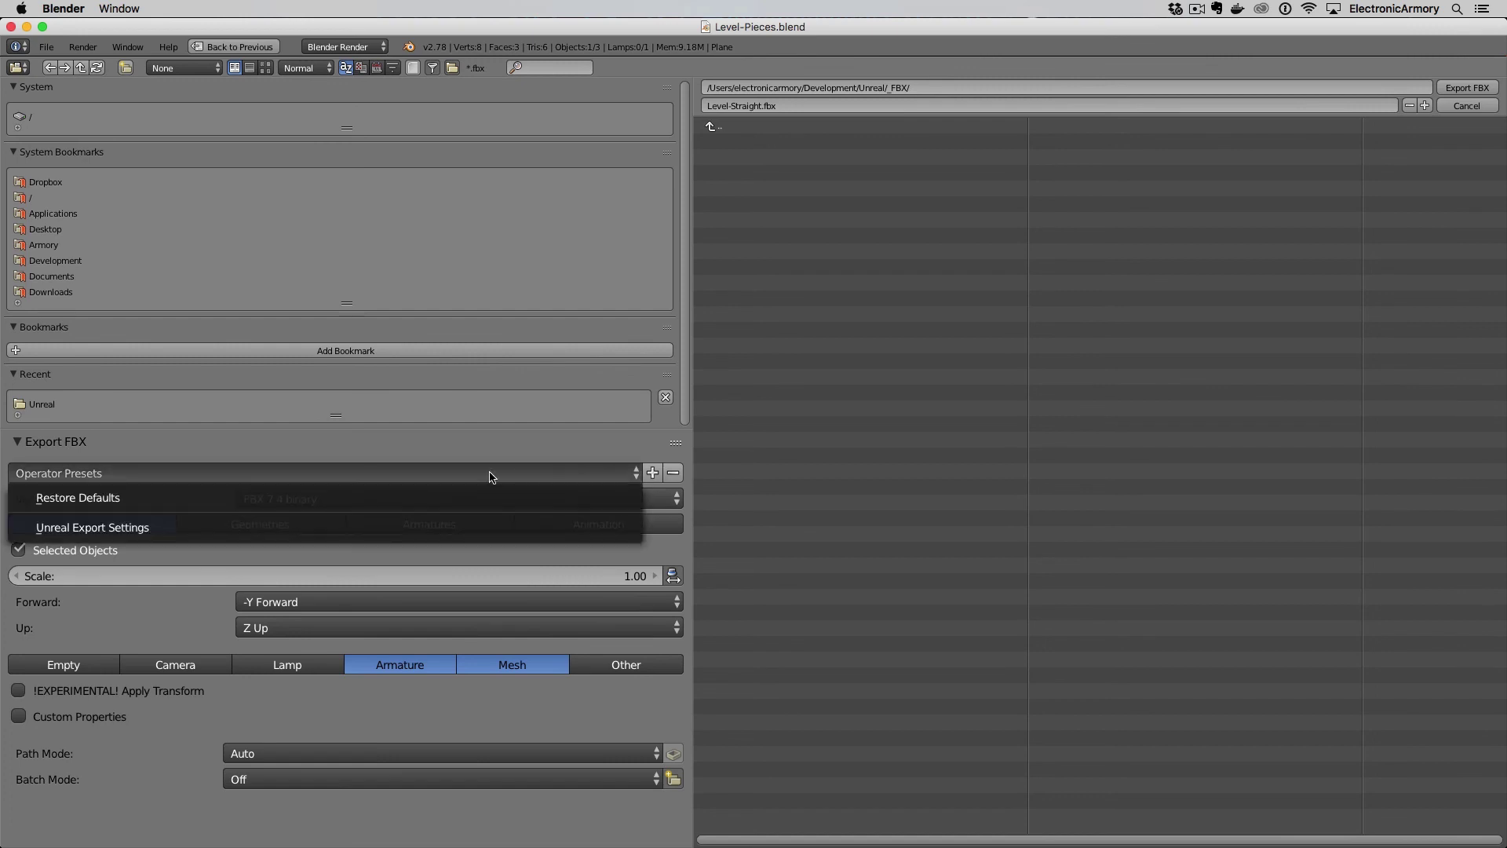
click(118, 528)
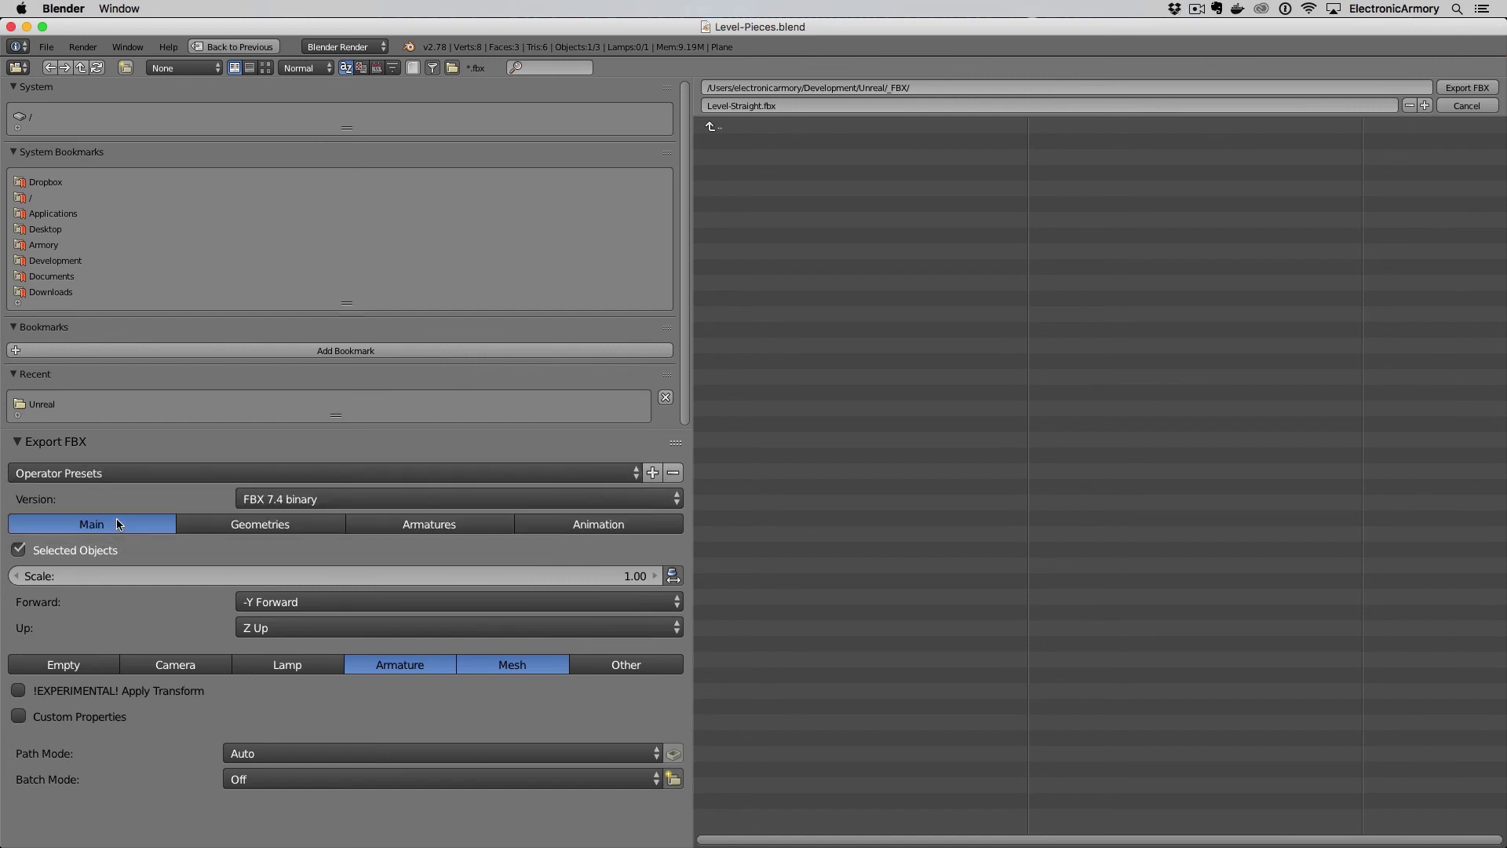